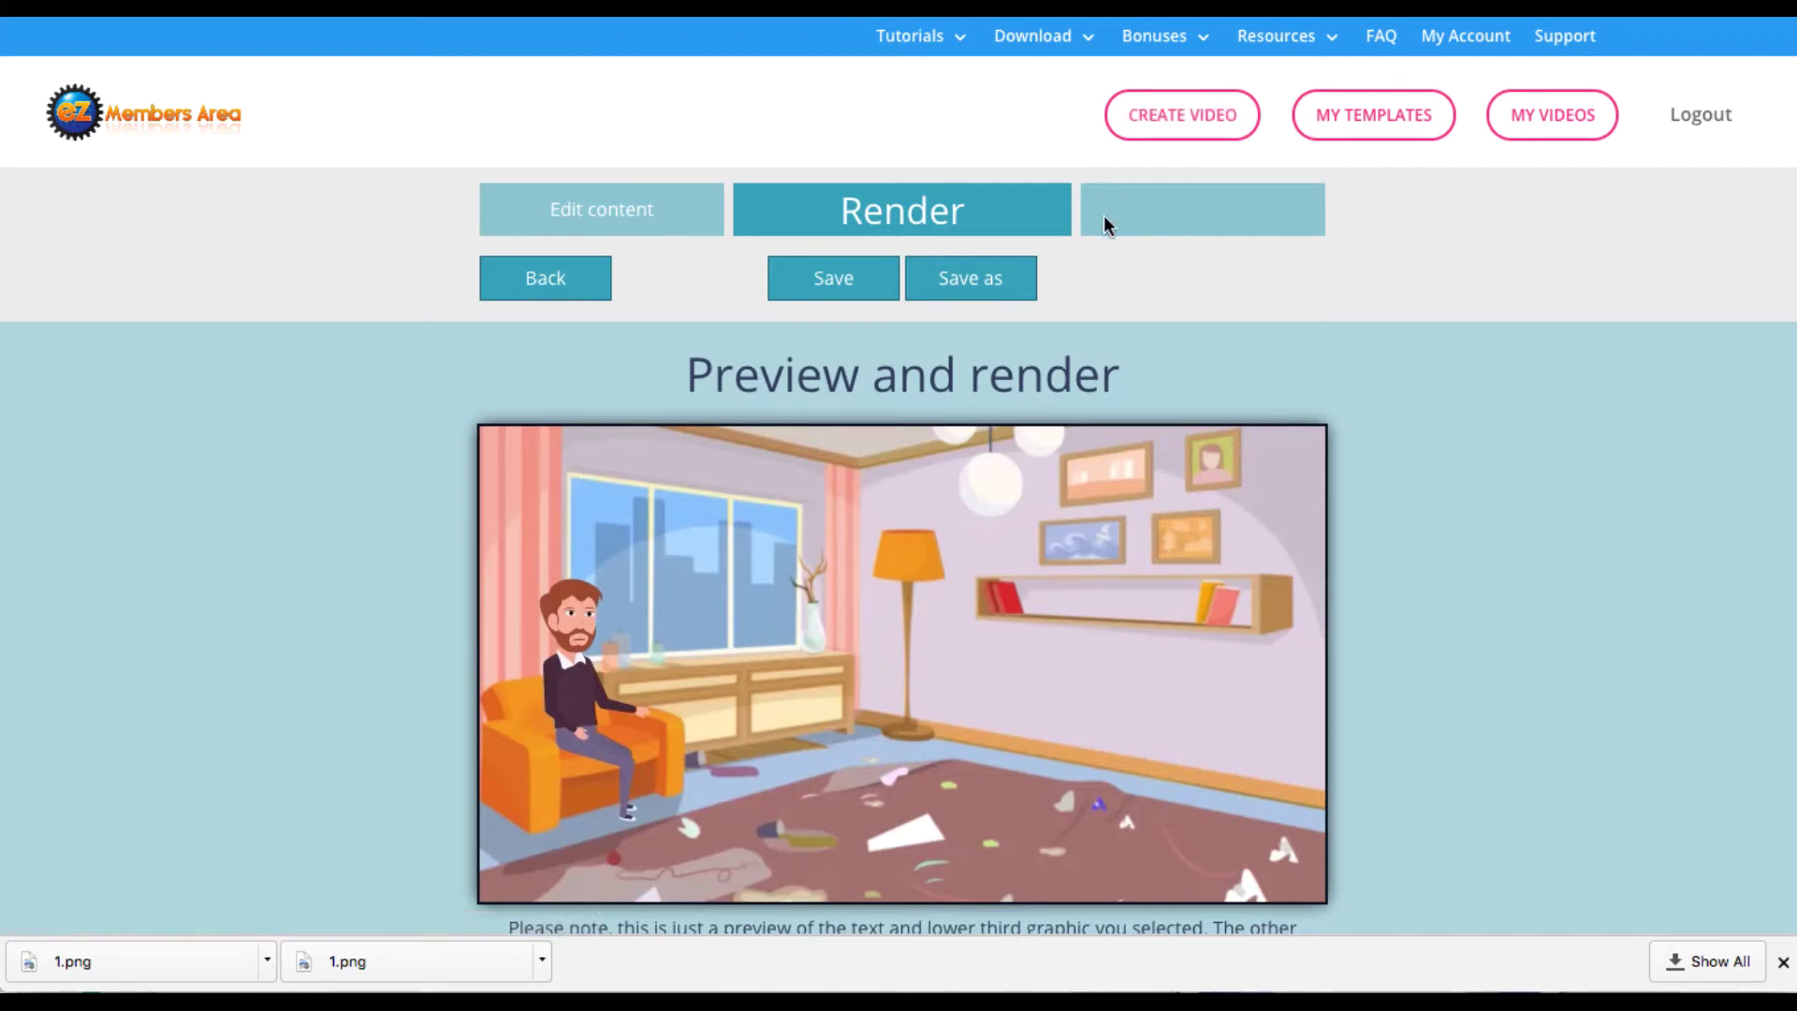
- Scroll through the Preview and render page to review the finished video
{"action": "scroll", "coordinate": [1070, 301], "scroll_direction": "down", "scroll_amount": 4}
{"action": "scroll", "coordinate": [1070, 302], "scroll_direction": "up", "scroll_amount": 4}
- Start a new video, open Local Animation Studio > Local Business, and browse the business types
{"action": "left_click", "coordinate": [1193, 125]}
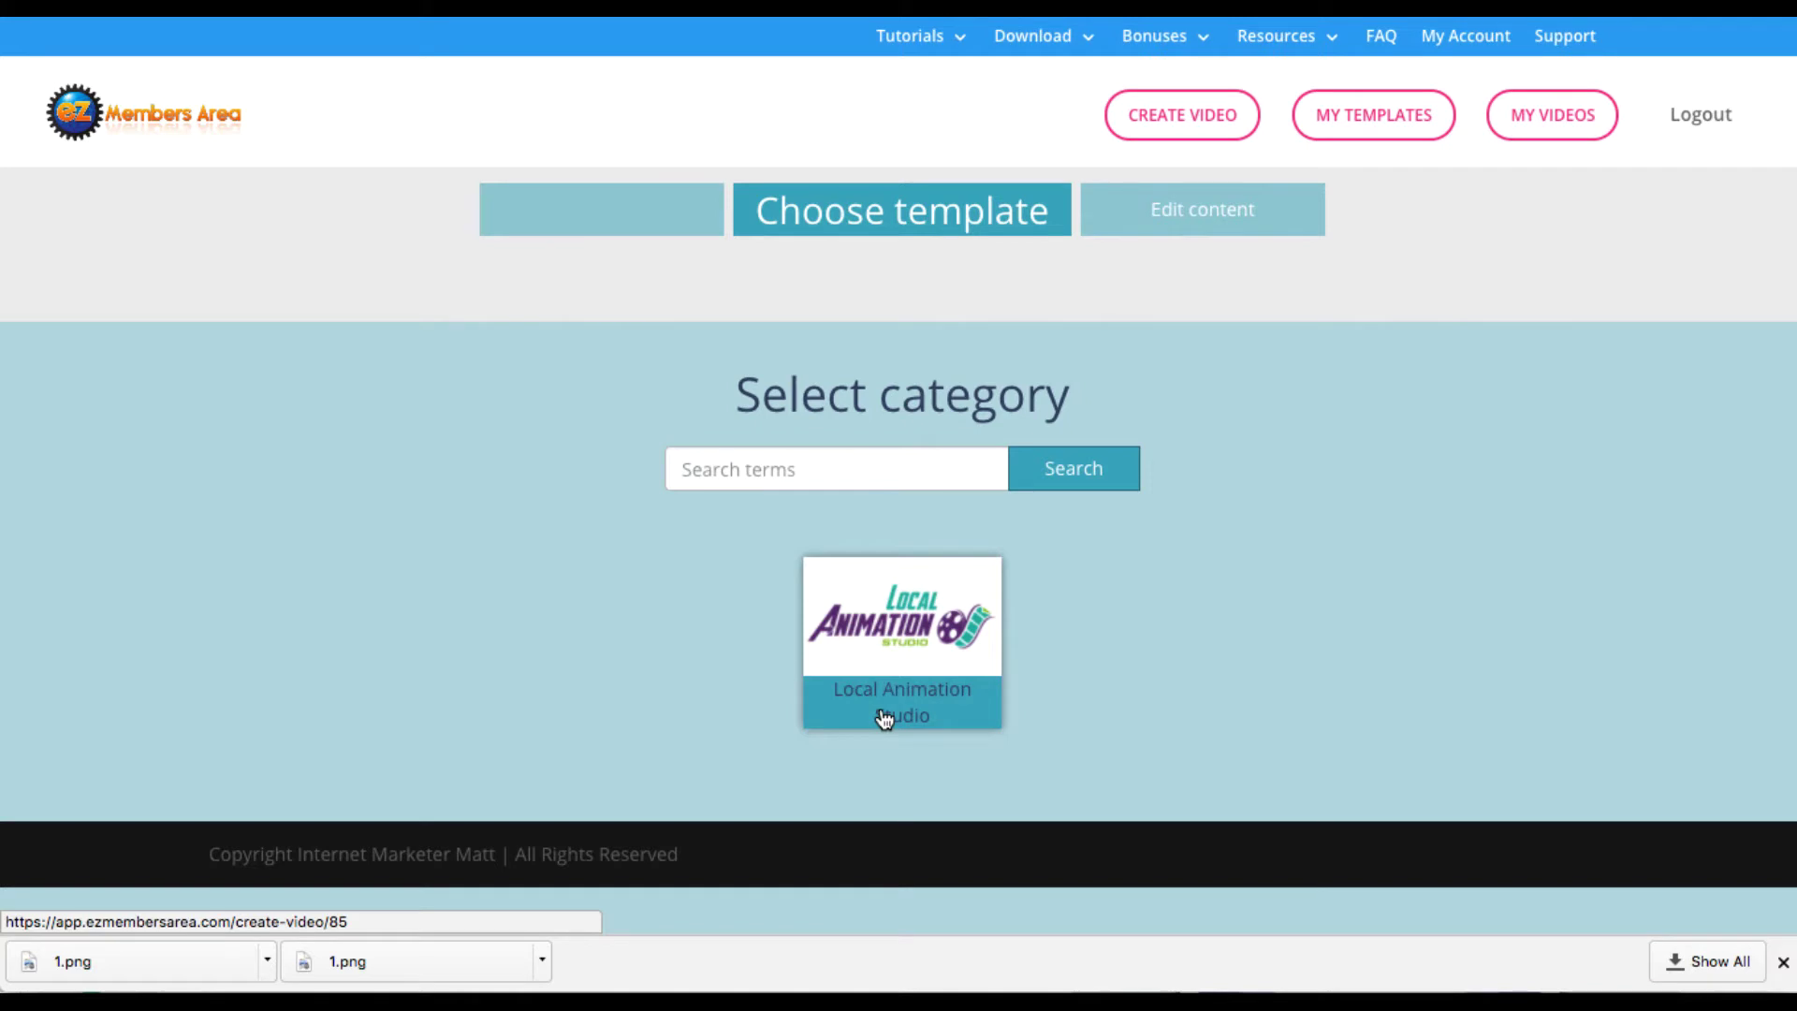
{"action": "left_click", "coordinate": [885, 718]}
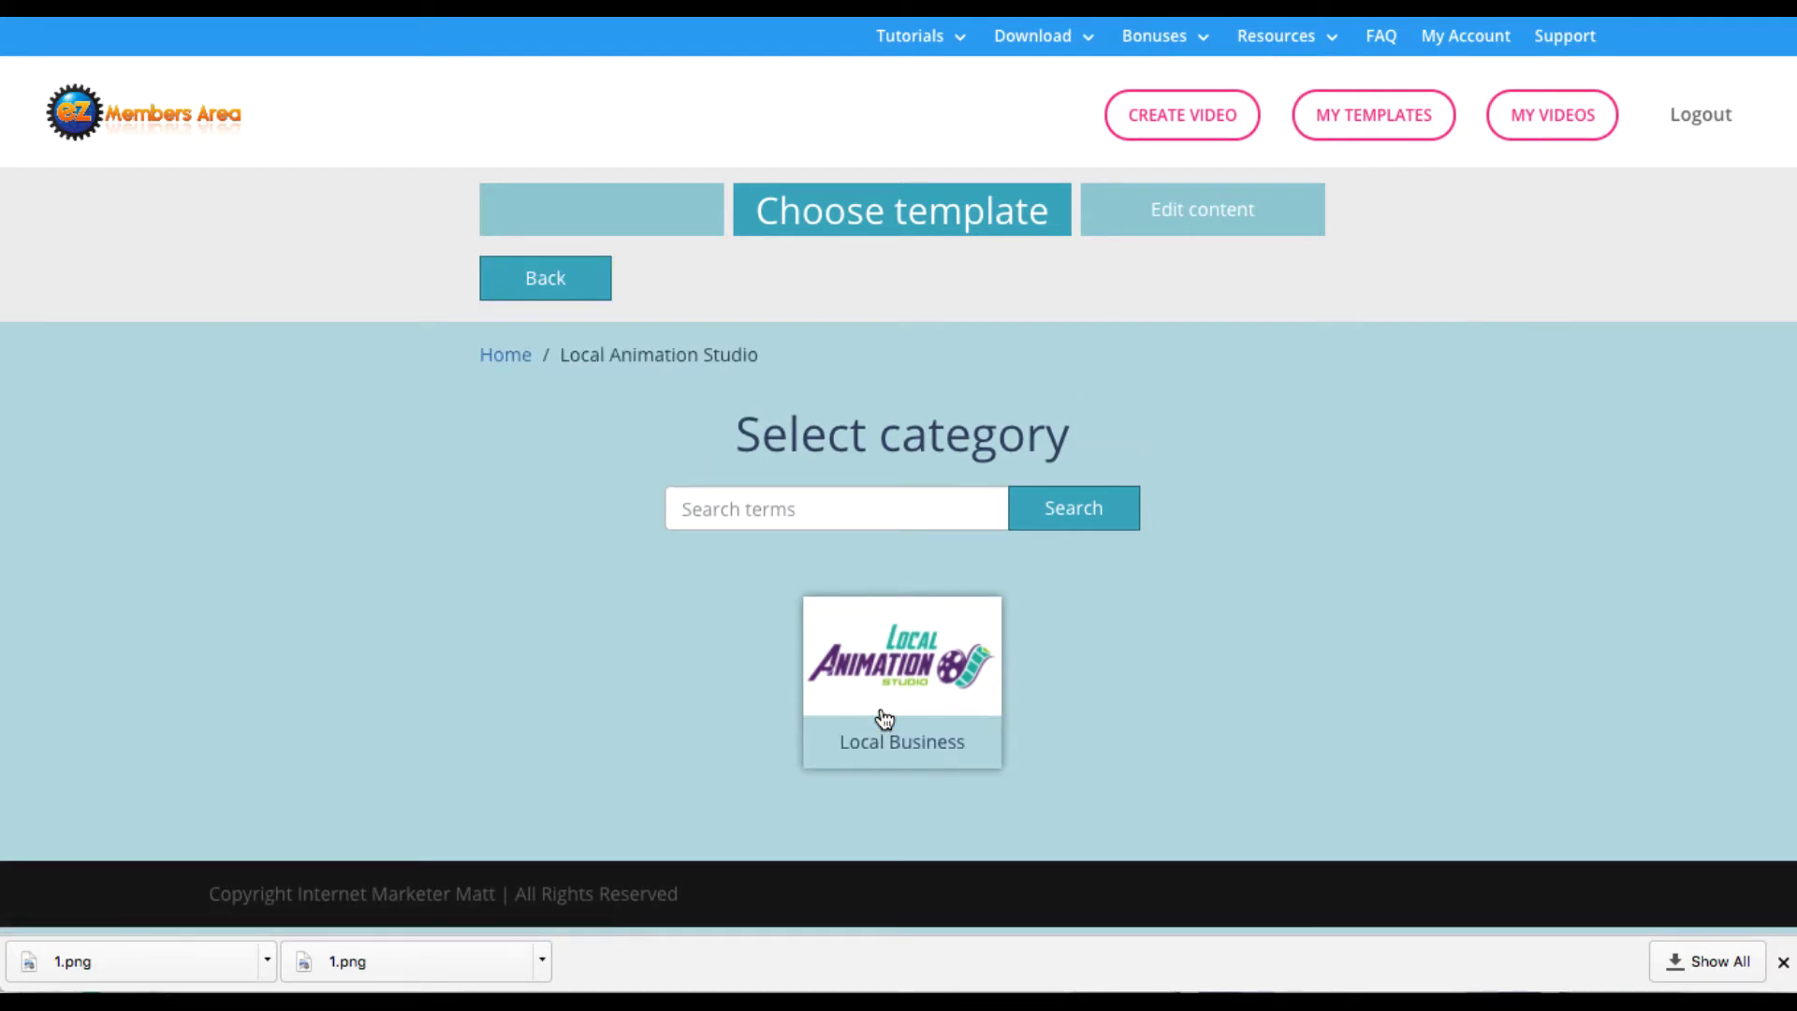
{"action": "left_click", "coordinate": [881, 751]}
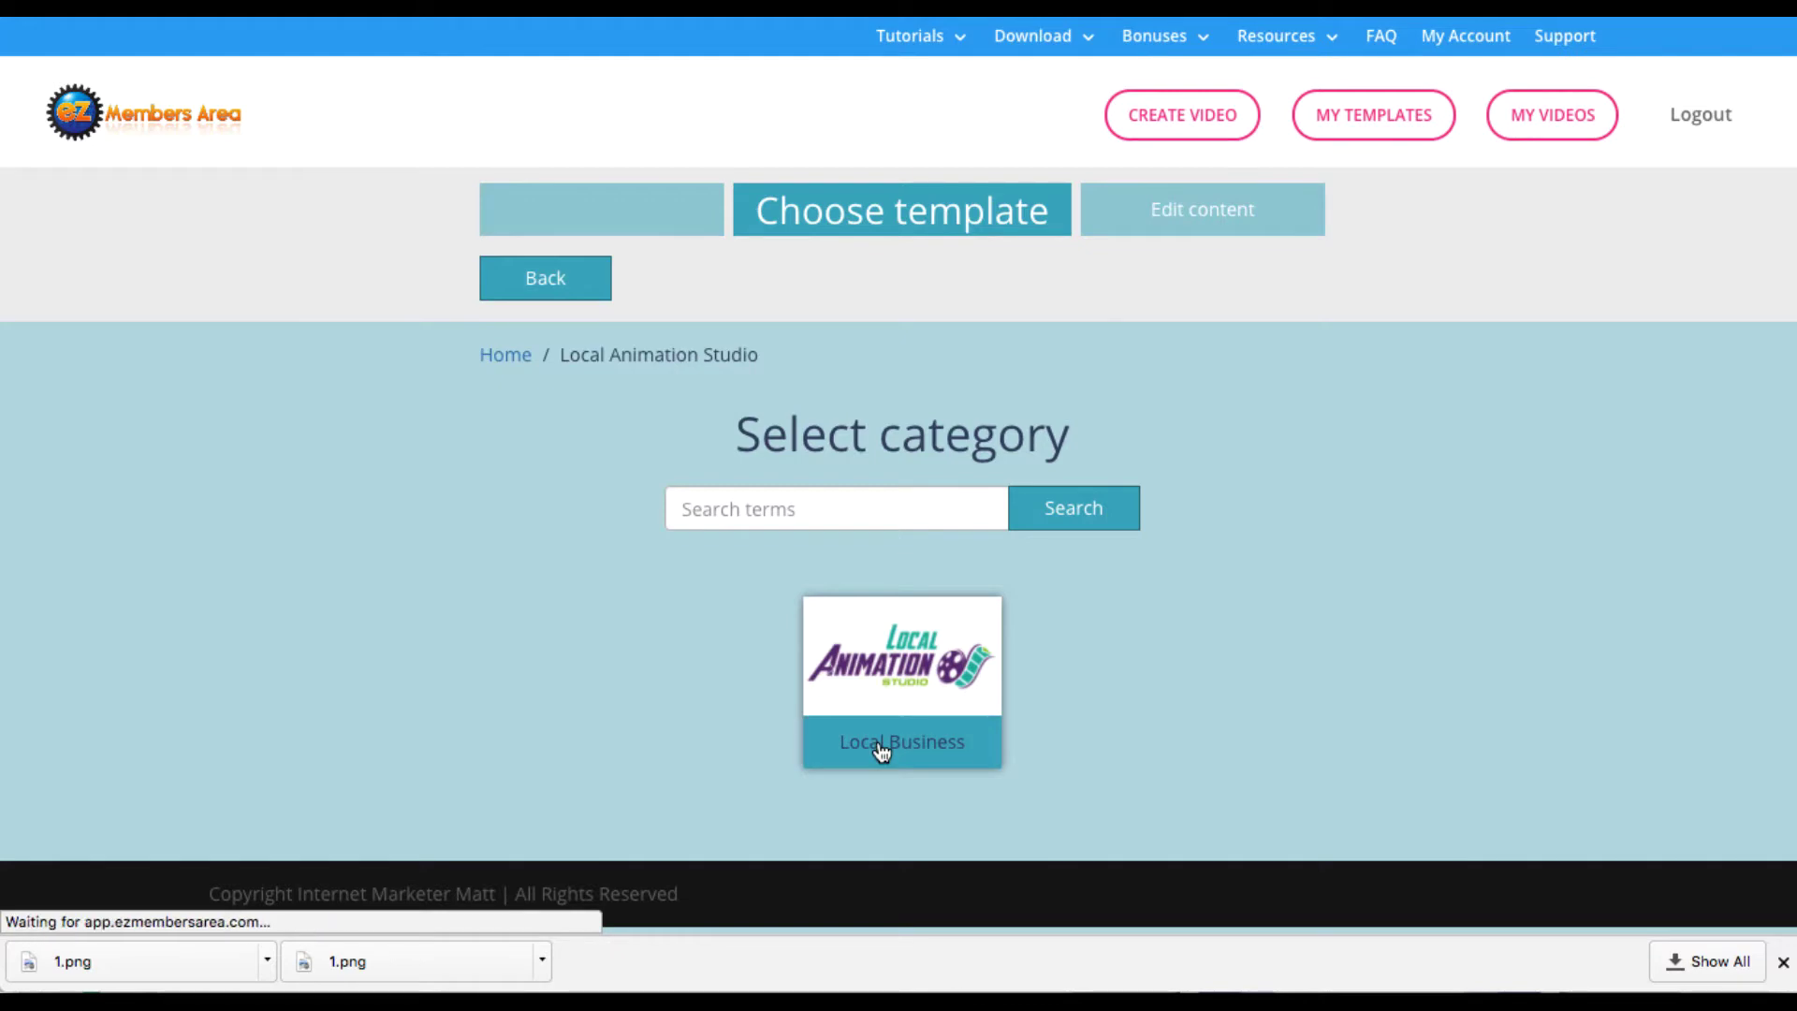
{"action": "scroll", "coordinate": [882, 751], "scroll_direction": "down", "scroll_amount": 5}
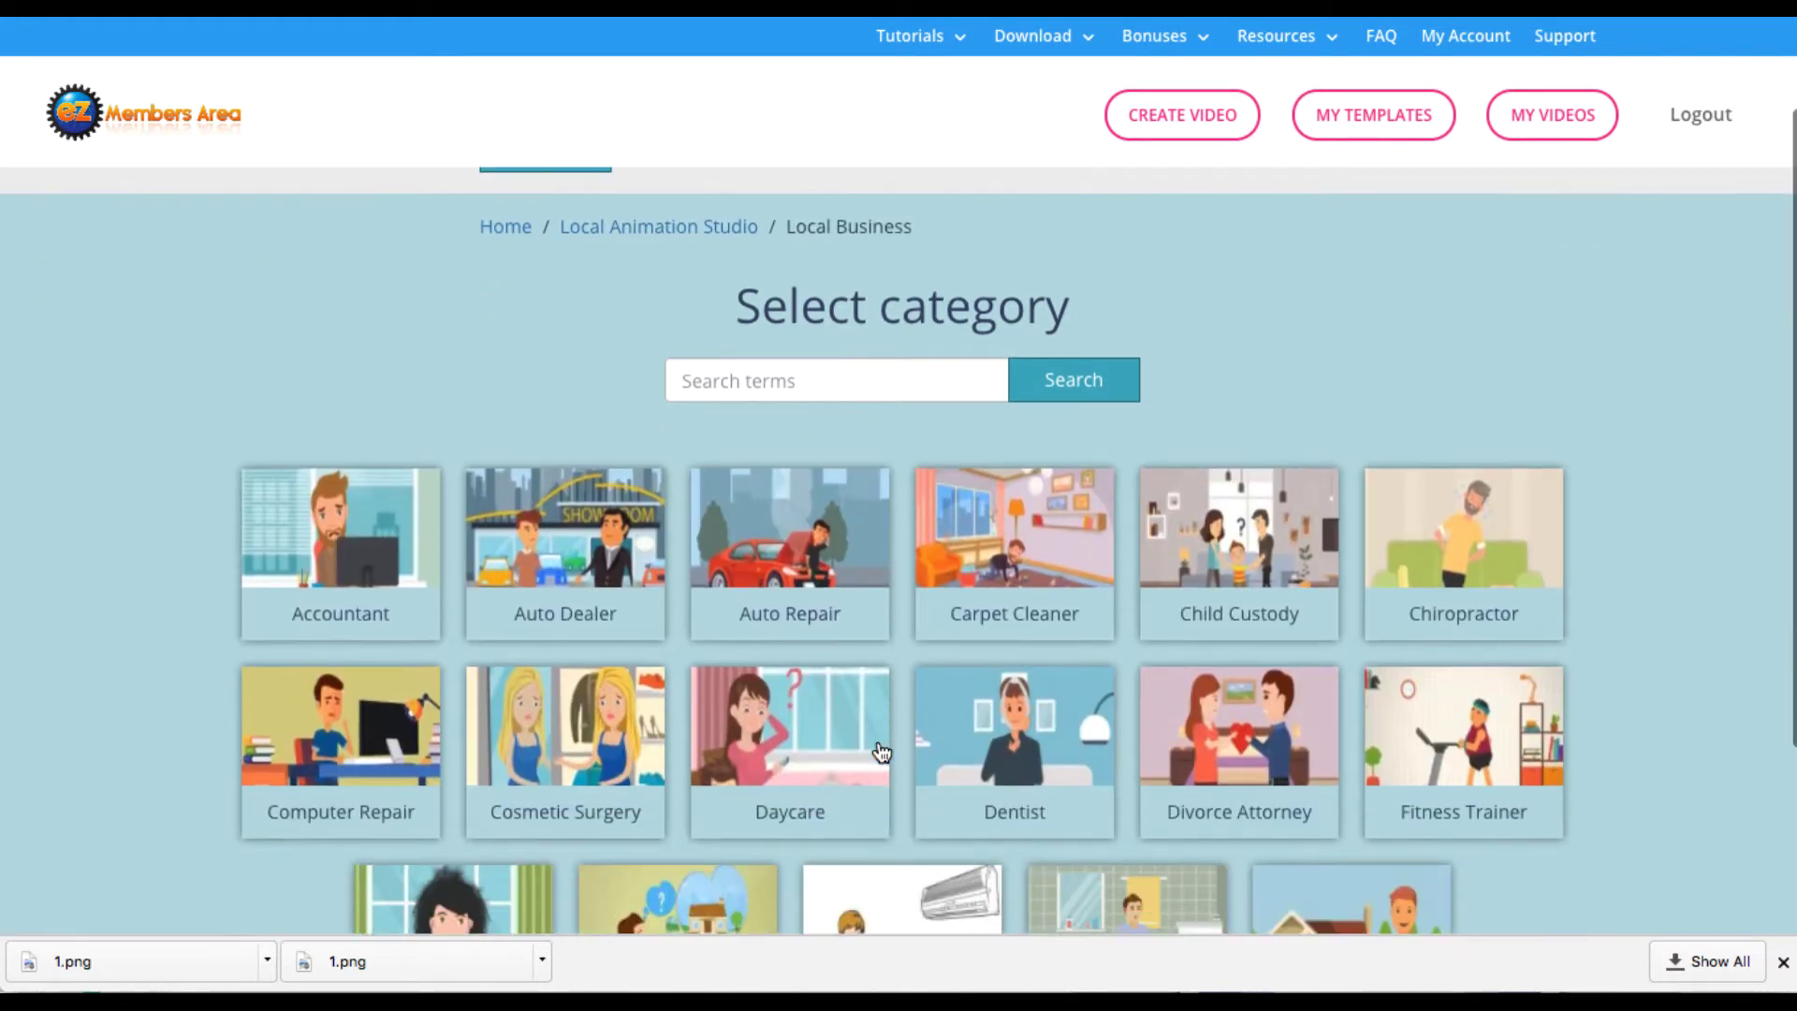
{"action": "scroll", "coordinate": [525, 709], "scroll_direction": "up", "scroll_amount": 1}
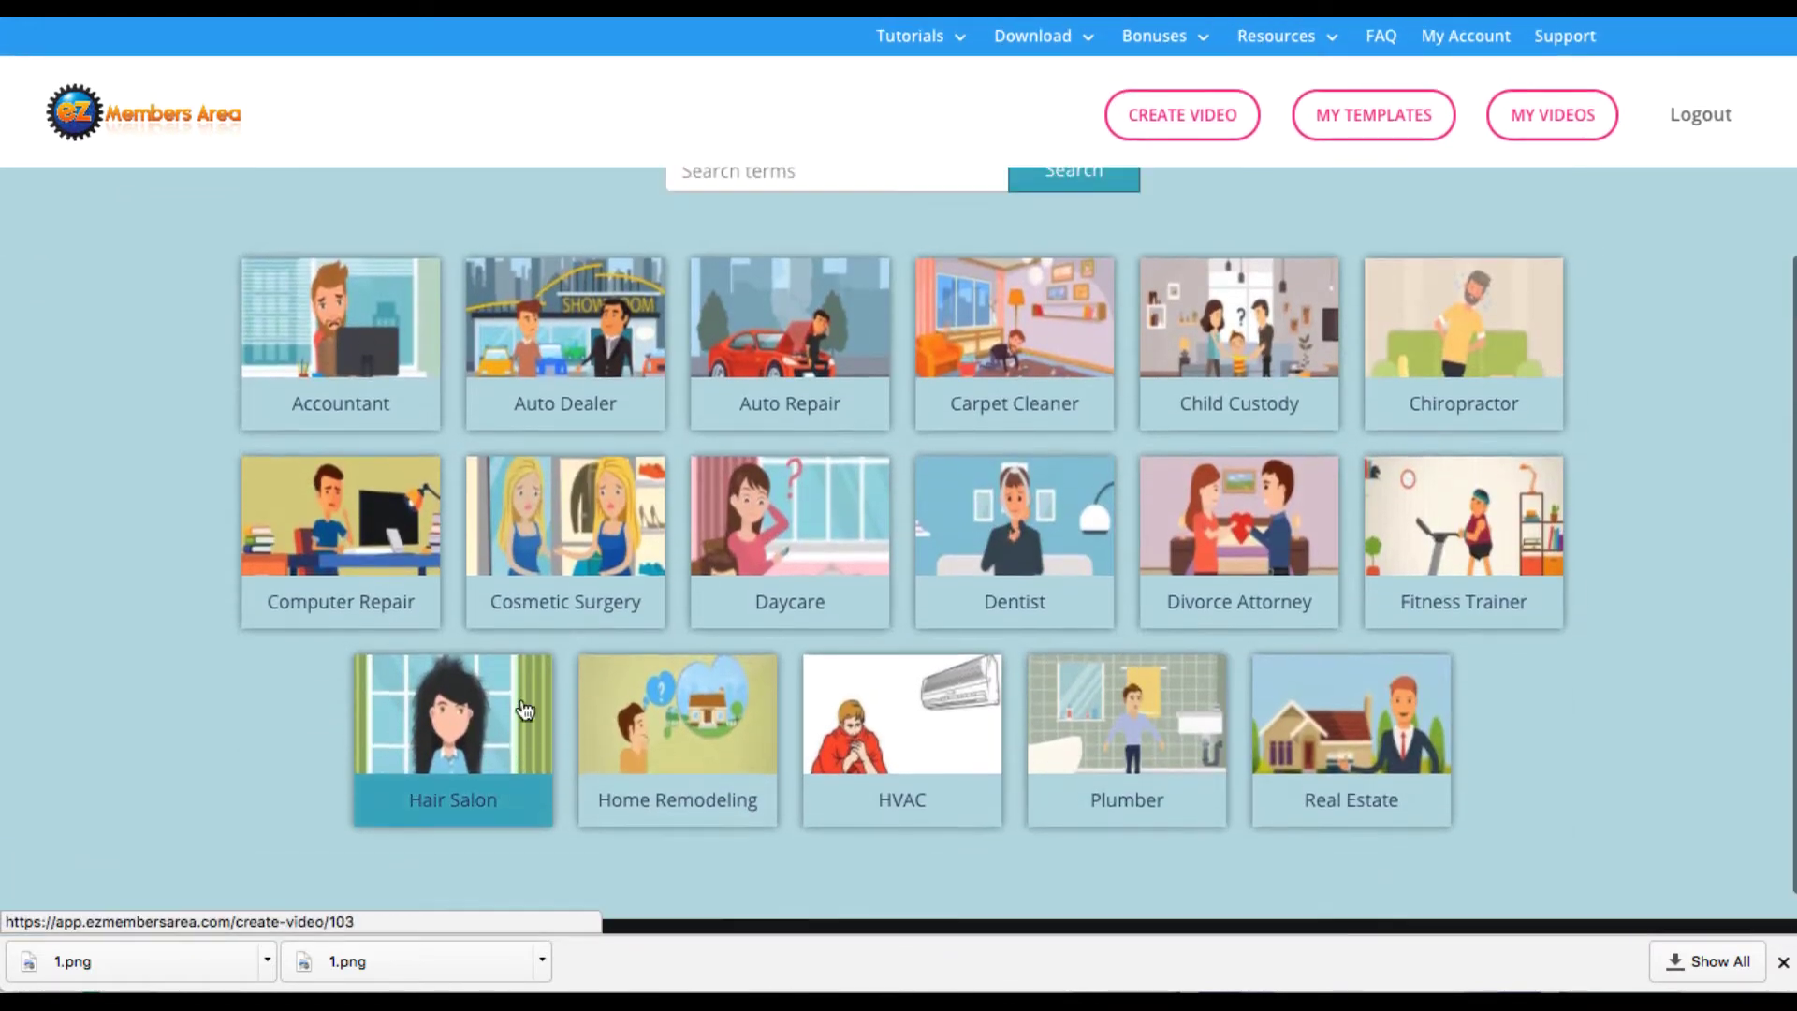
{"action": "scroll", "coordinate": [524, 709], "scroll_direction": "up", "scroll_amount": 1}
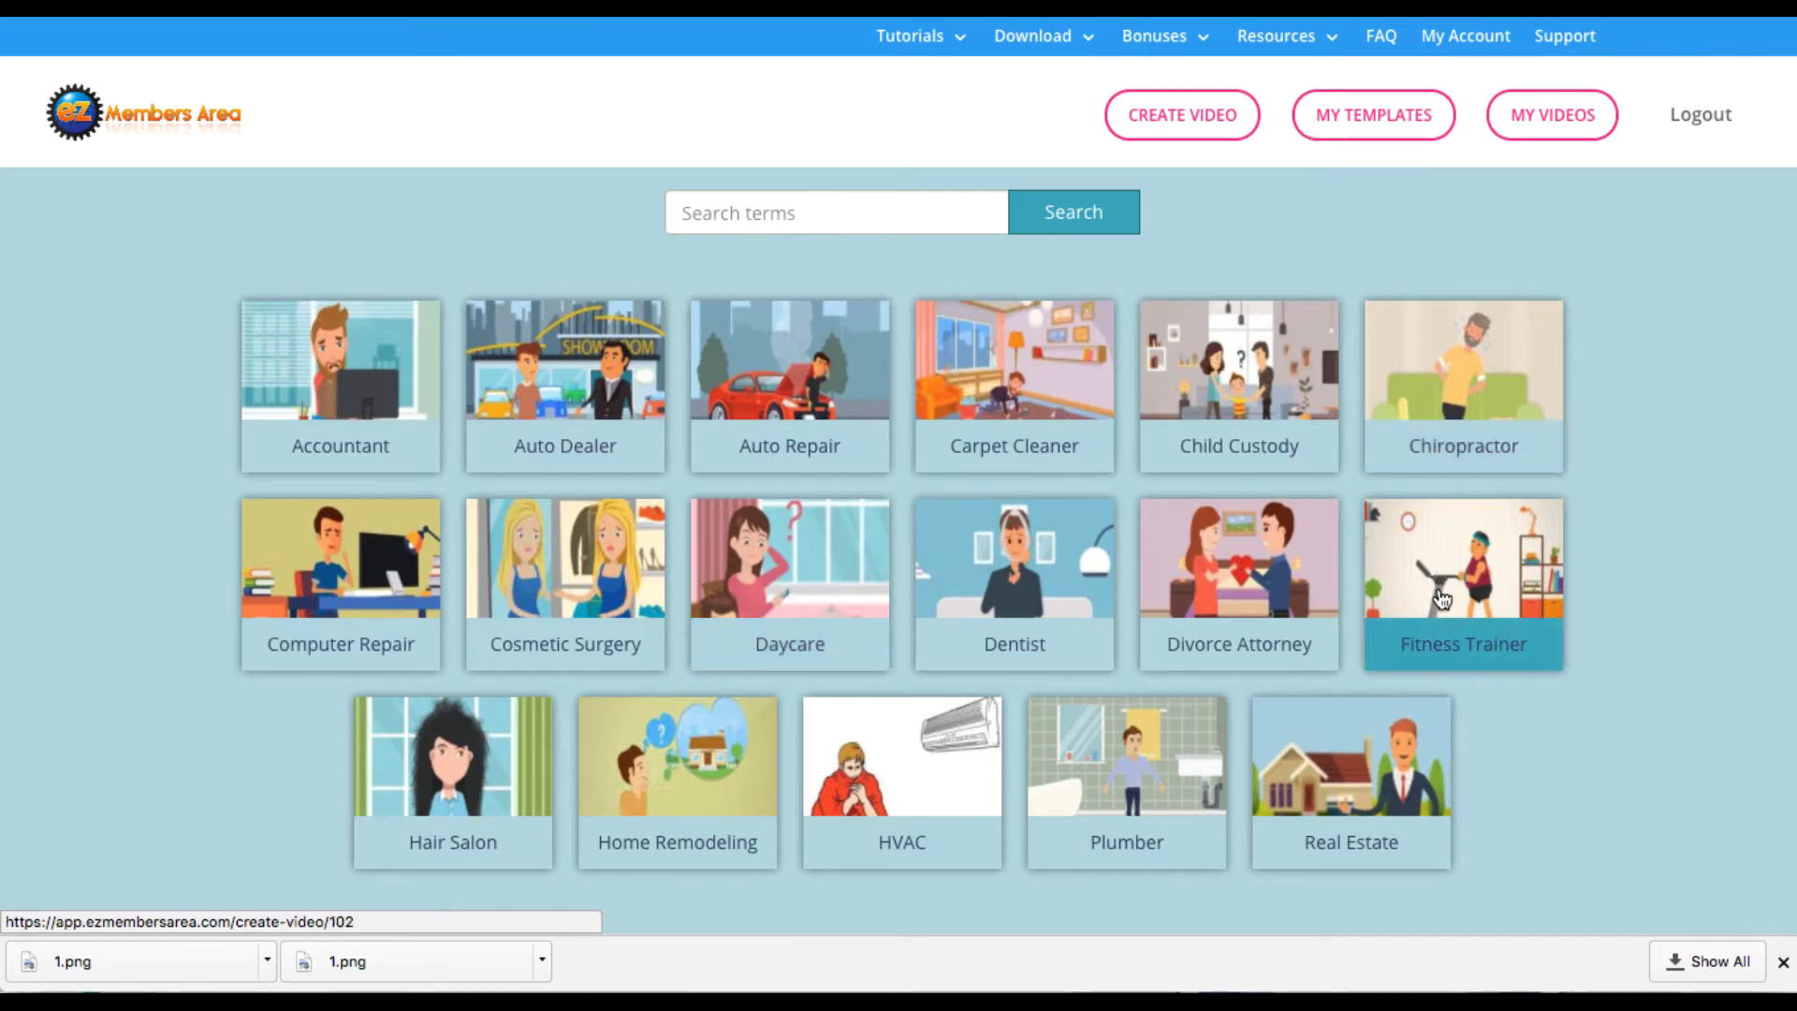
- Open the Carpet Cleaner category to list its six templates
{"action": "left_click", "coordinate": [1016, 400]}
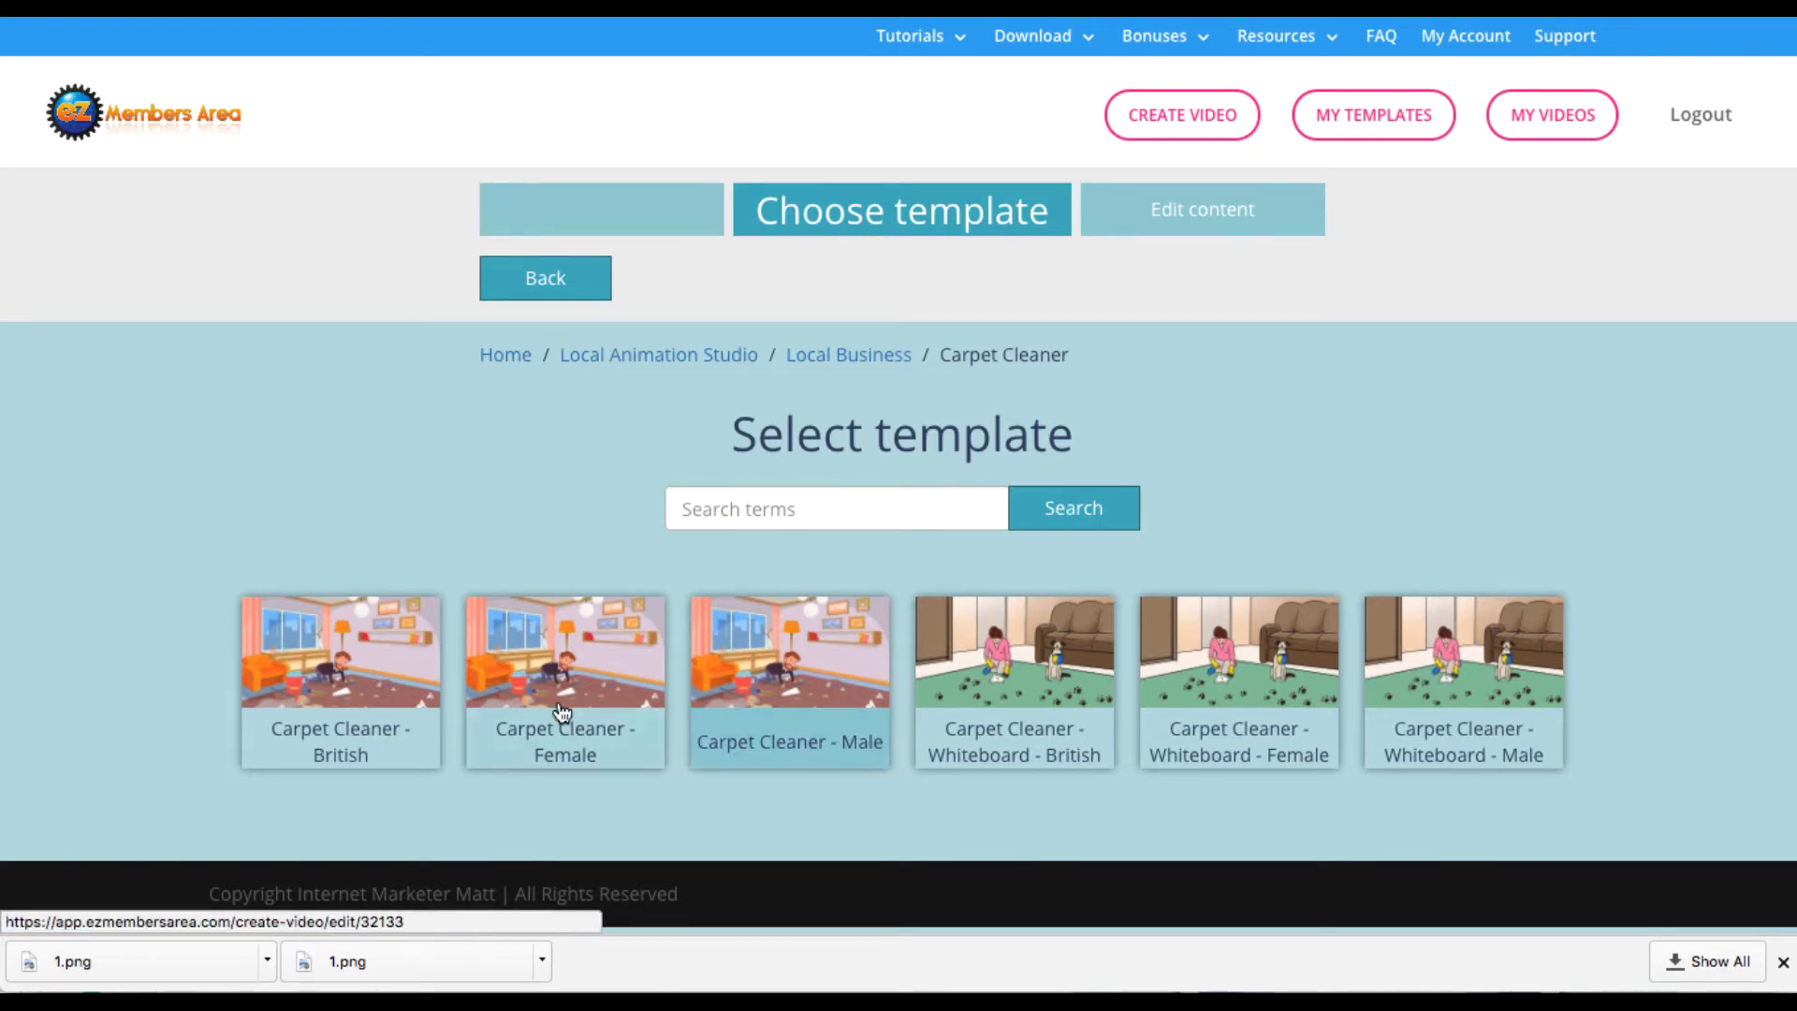
- Load the Carpet Cleaner - Male template and play its preview into the Carpet Services list
{"action": "left_click", "coordinate": [834, 695]}
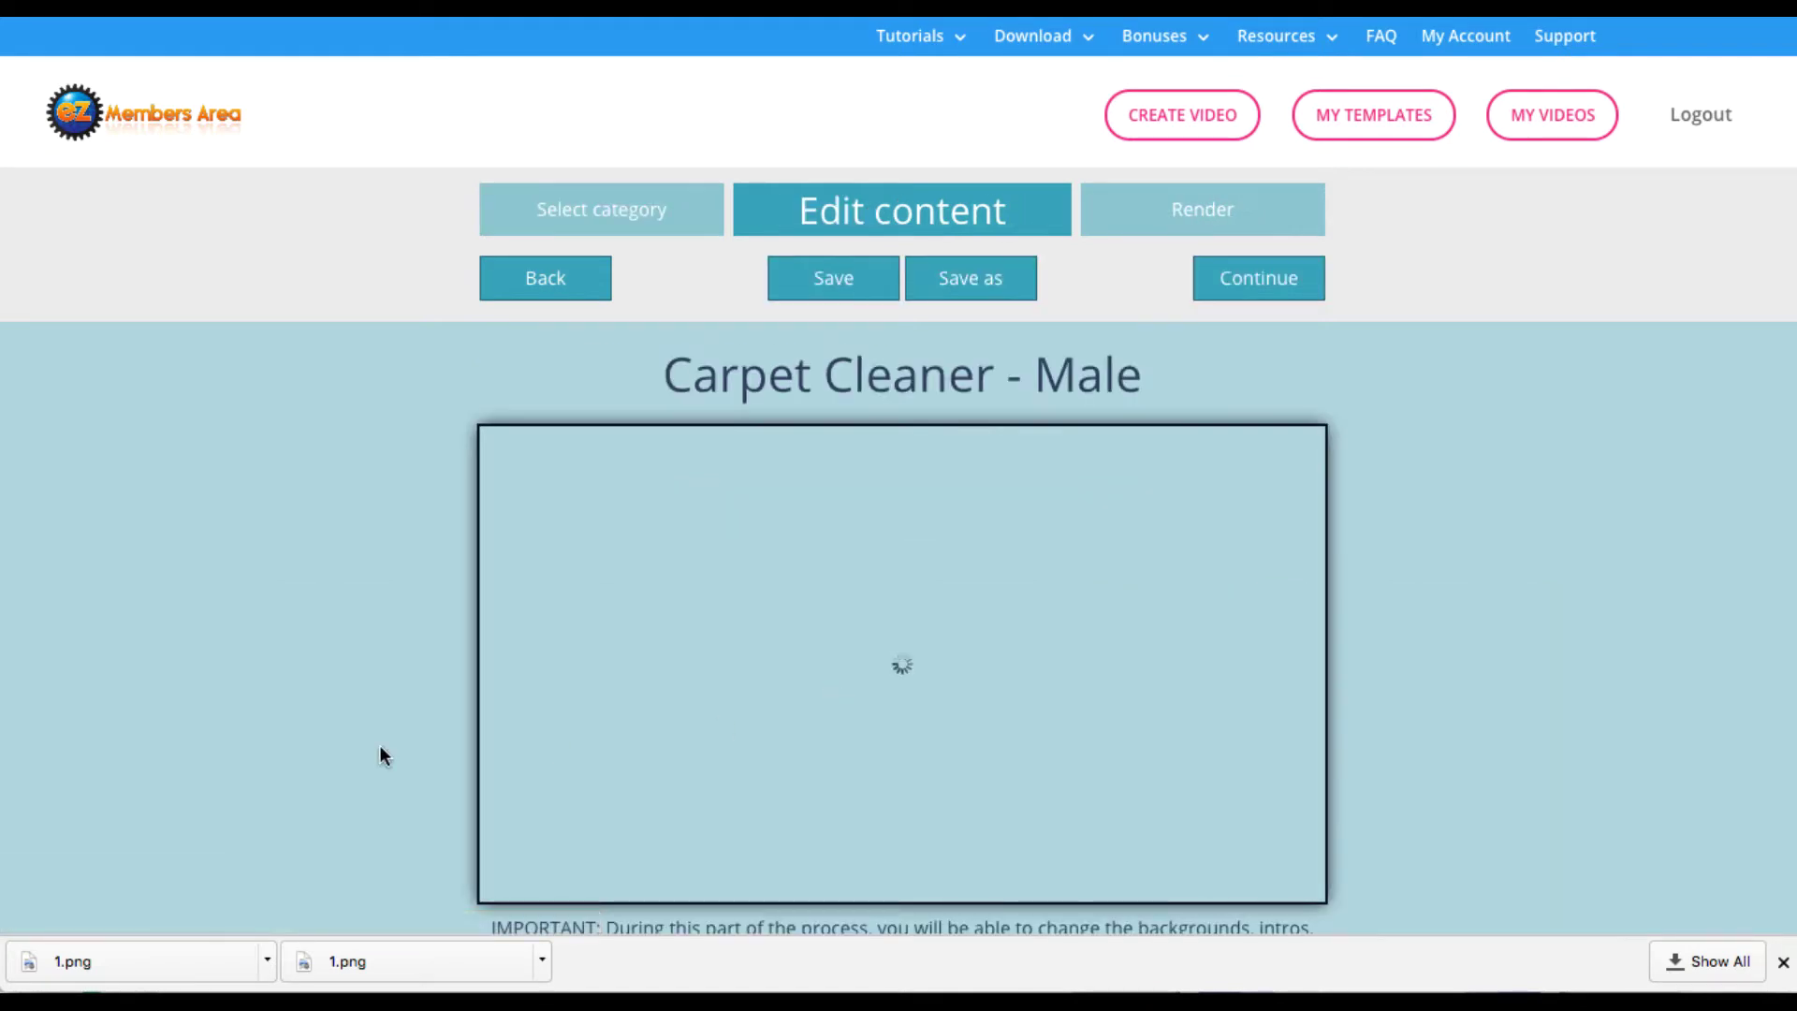
{"action": "scroll", "coordinate": [380, 745], "scroll_direction": "down", "scroll_amount": 2}
{"action": "scroll", "coordinate": [379, 745], "scroll_direction": "down", "scroll_amount": 1}
{"action": "scroll", "coordinate": [473, 642], "scroll_direction": "up", "scroll_amount": 1}
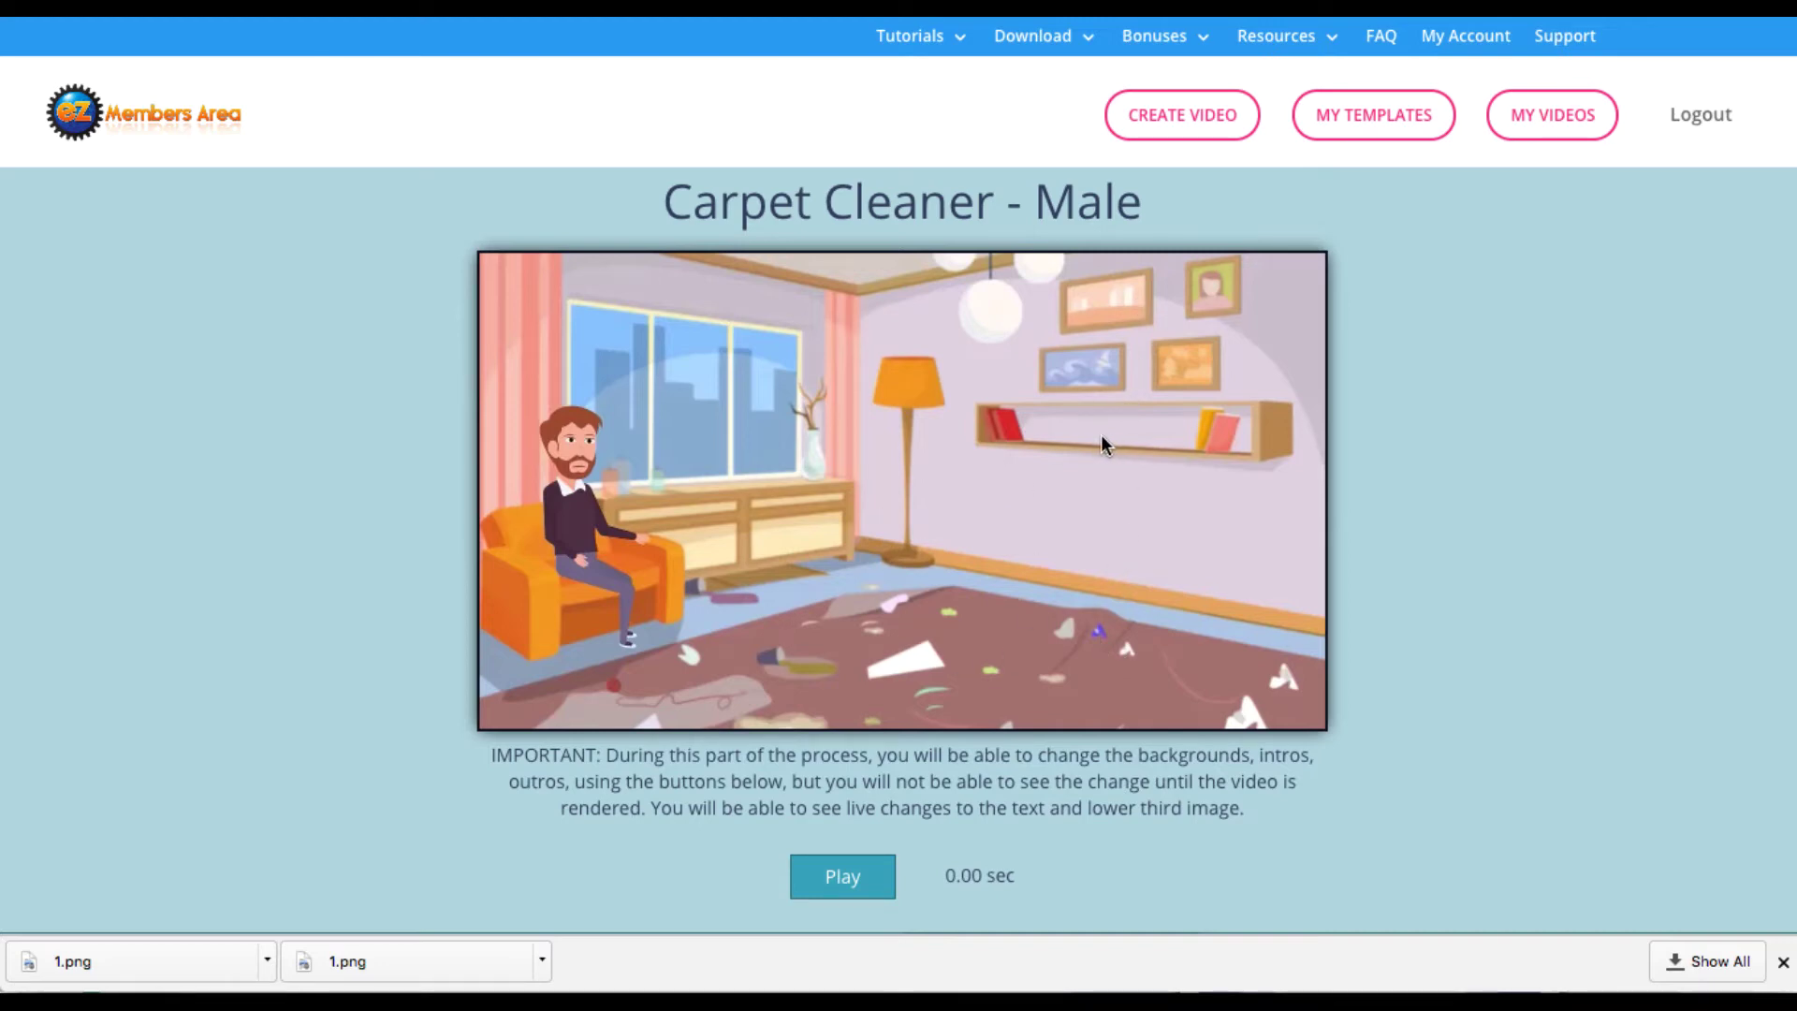
{"action": "scroll", "coordinate": [913, 646], "scroll_direction": "up", "scroll_amount": 3}
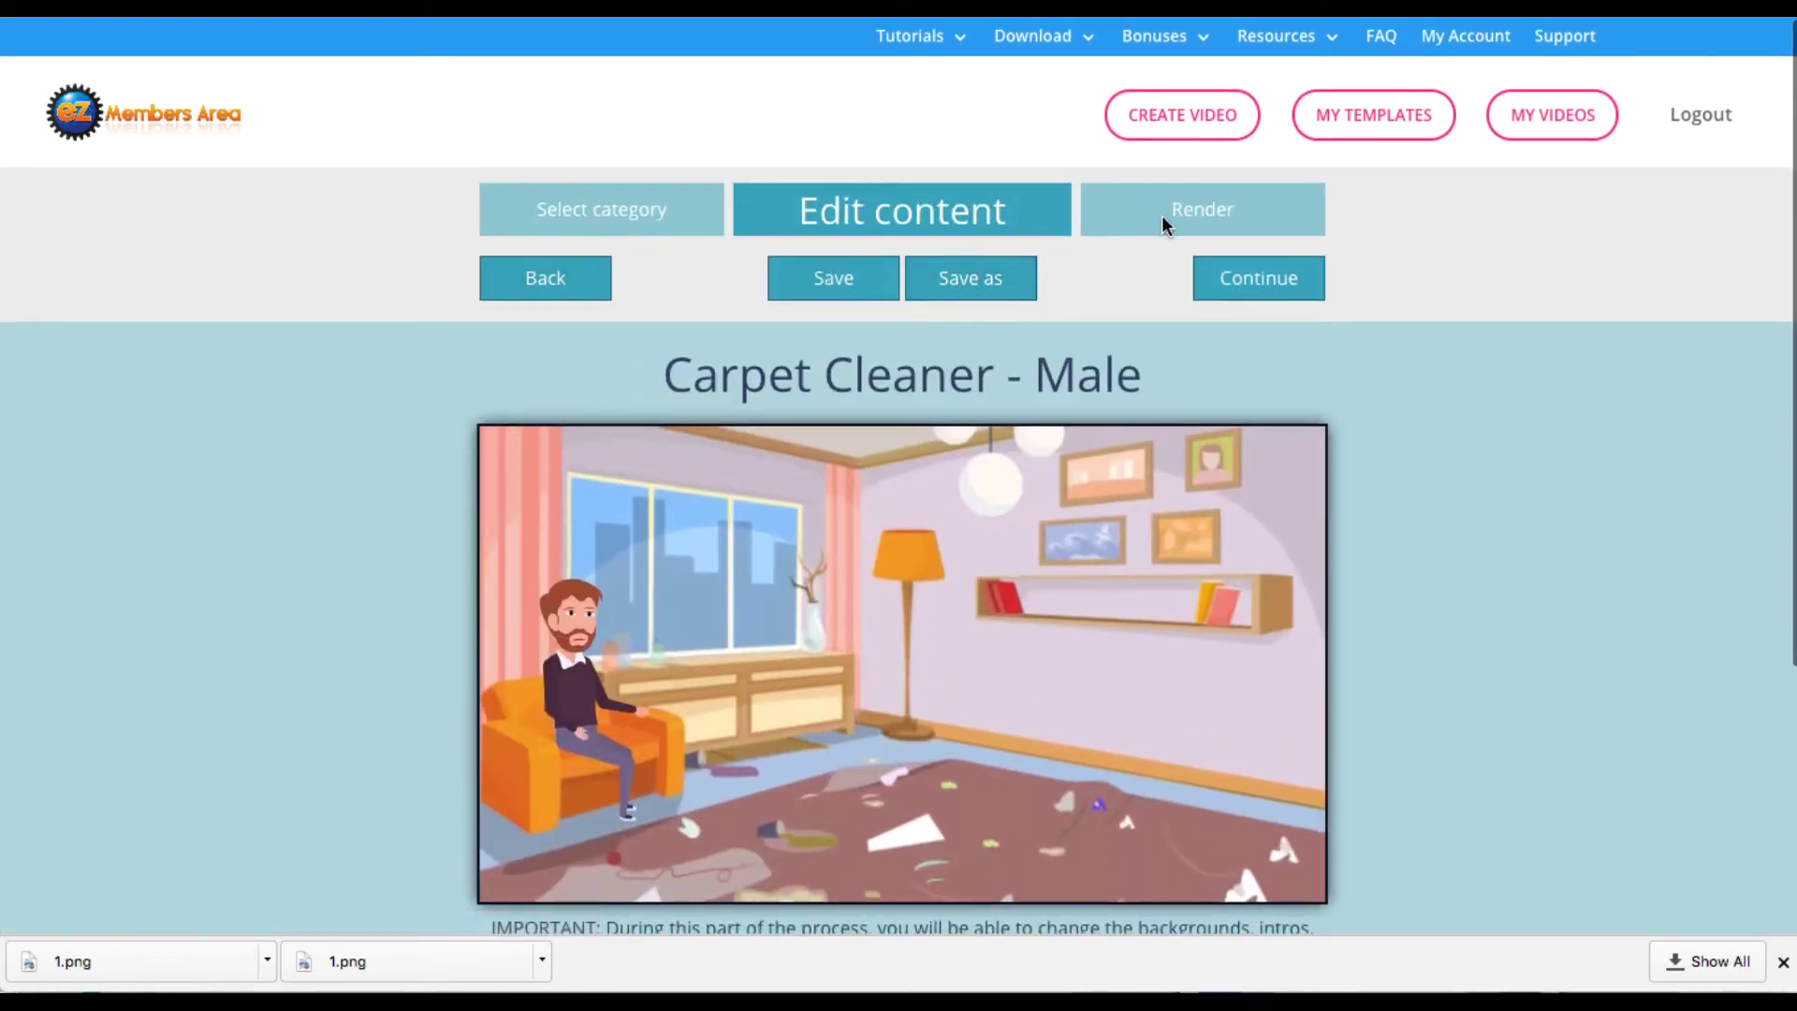
{"action": "scroll", "coordinate": [936, 431], "scroll_direction": "down", "scroll_amount": 3}
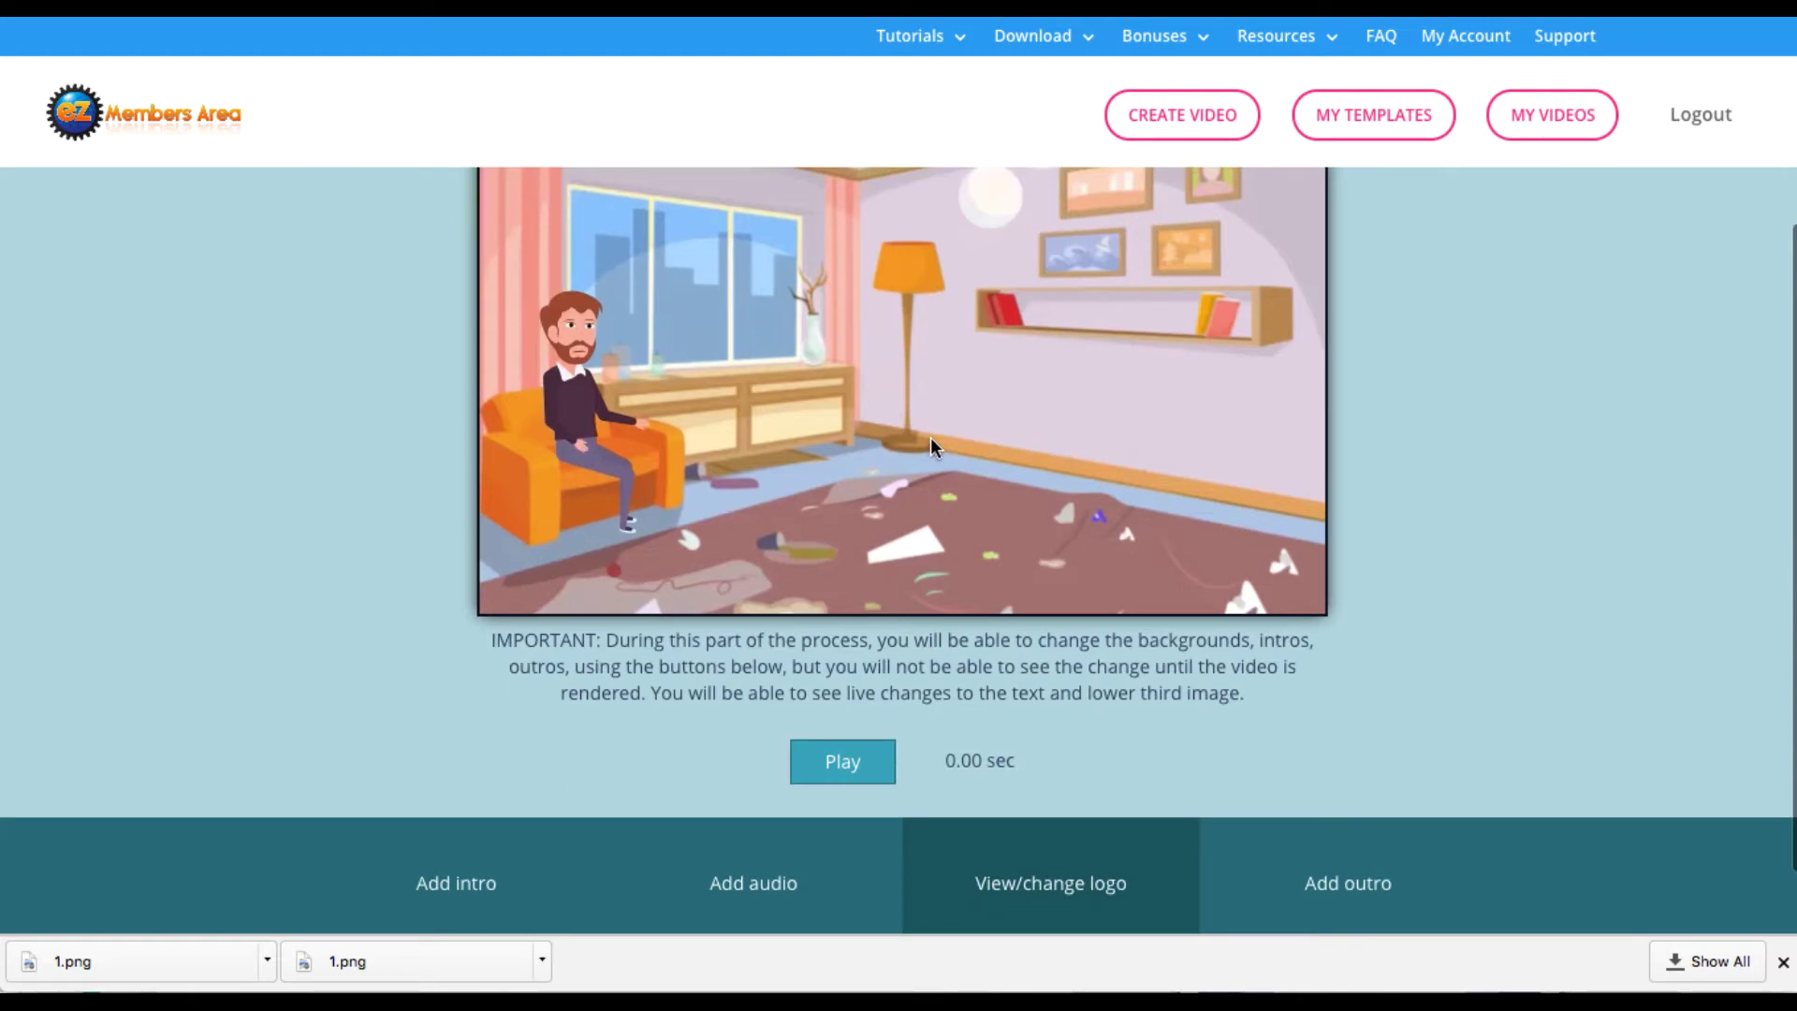
{"action": "scroll", "coordinate": [930, 436], "scroll_direction": "up", "scroll_amount": 1}
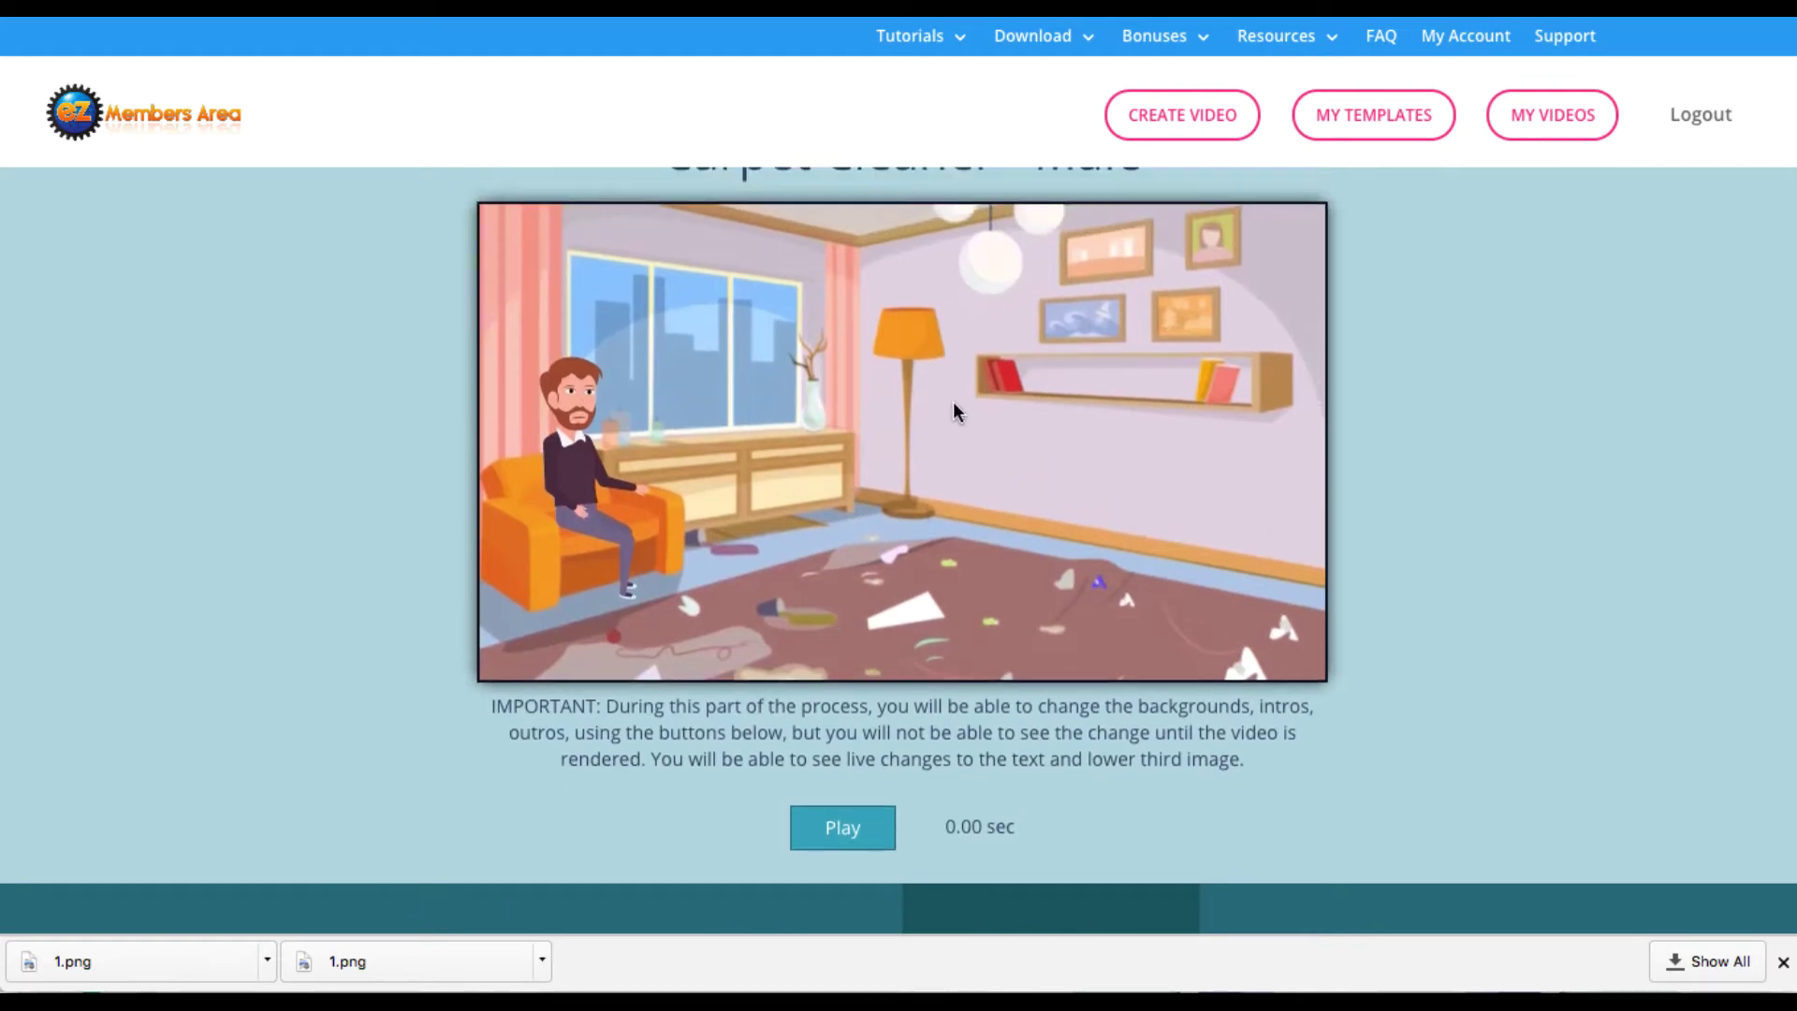
{"action": "left_click", "coordinate": [831, 835]}
{"action": "scroll", "coordinate": [418, 693], "scroll_direction": "up", "scroll_amount": 1}
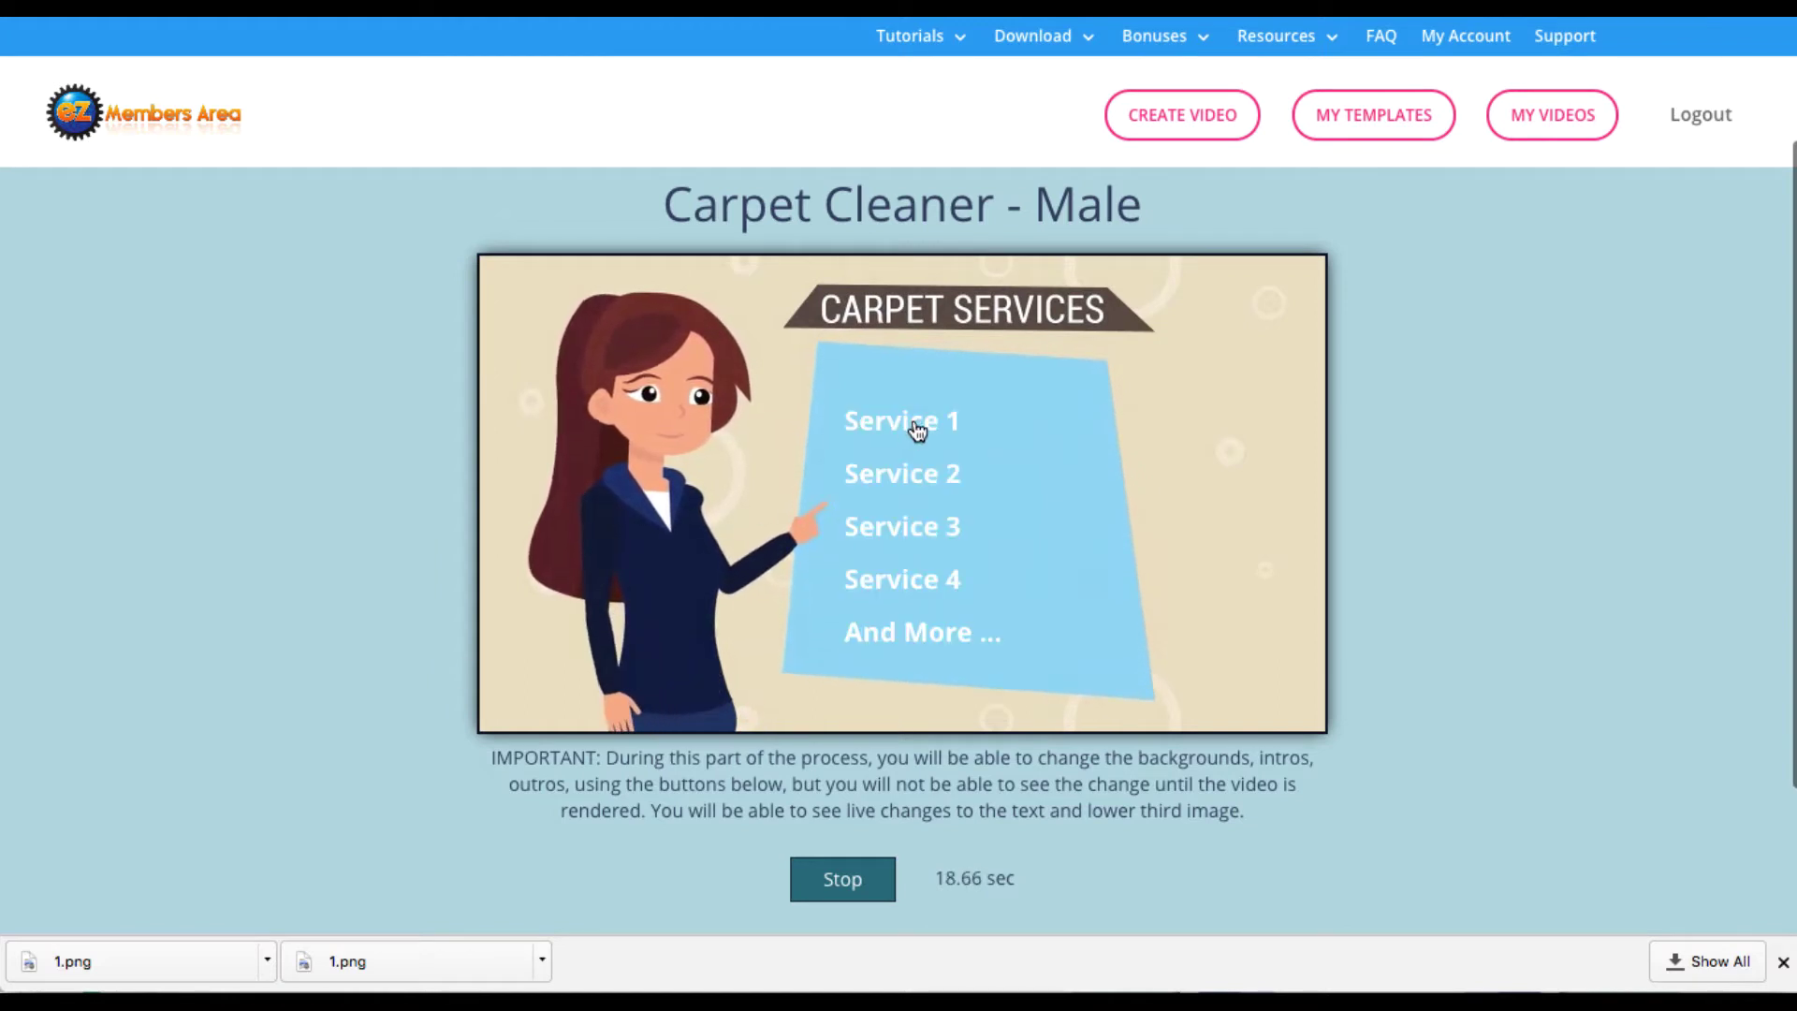
- Stop the preview at 19.13 s and select Service 1, 2, 3, 4, then Service 1 to see their text toolbars
{"action": "left_click", "coordinate": [917, 429]}
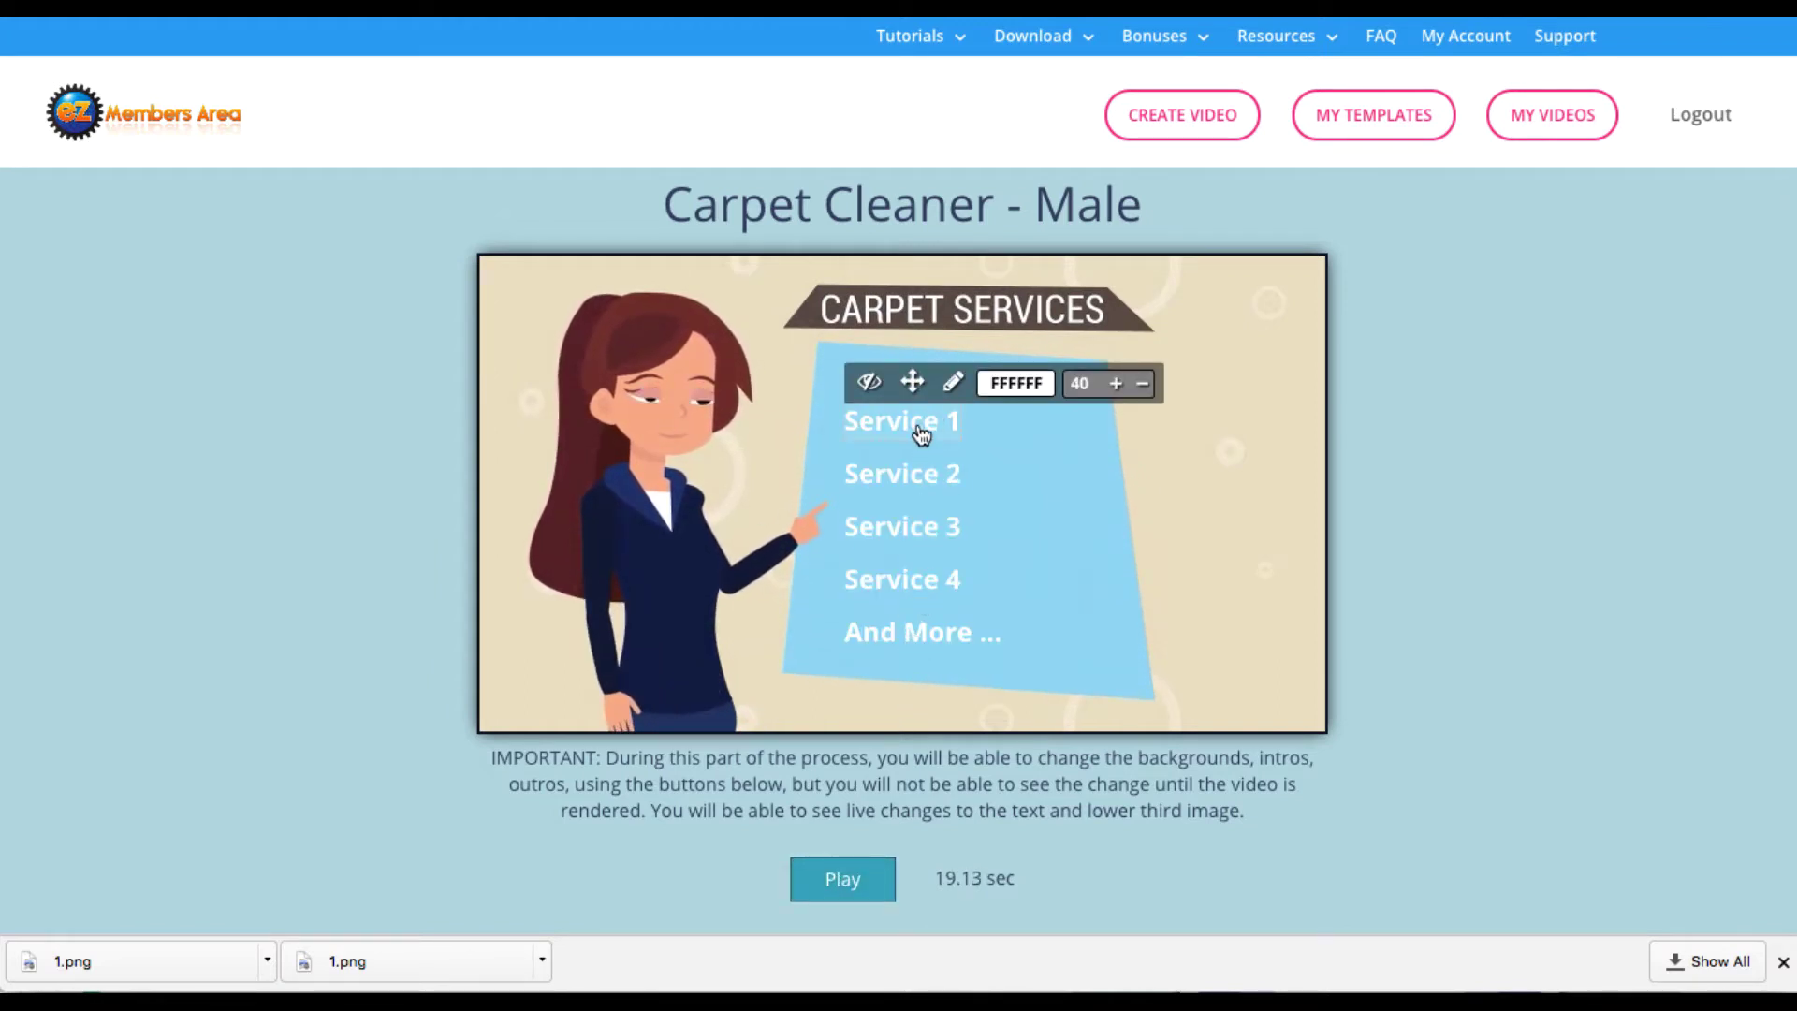
{"action": "left_click", "coordinate": [914, 473]}
{"action": "left_click", "coordinate": [903, 529]}
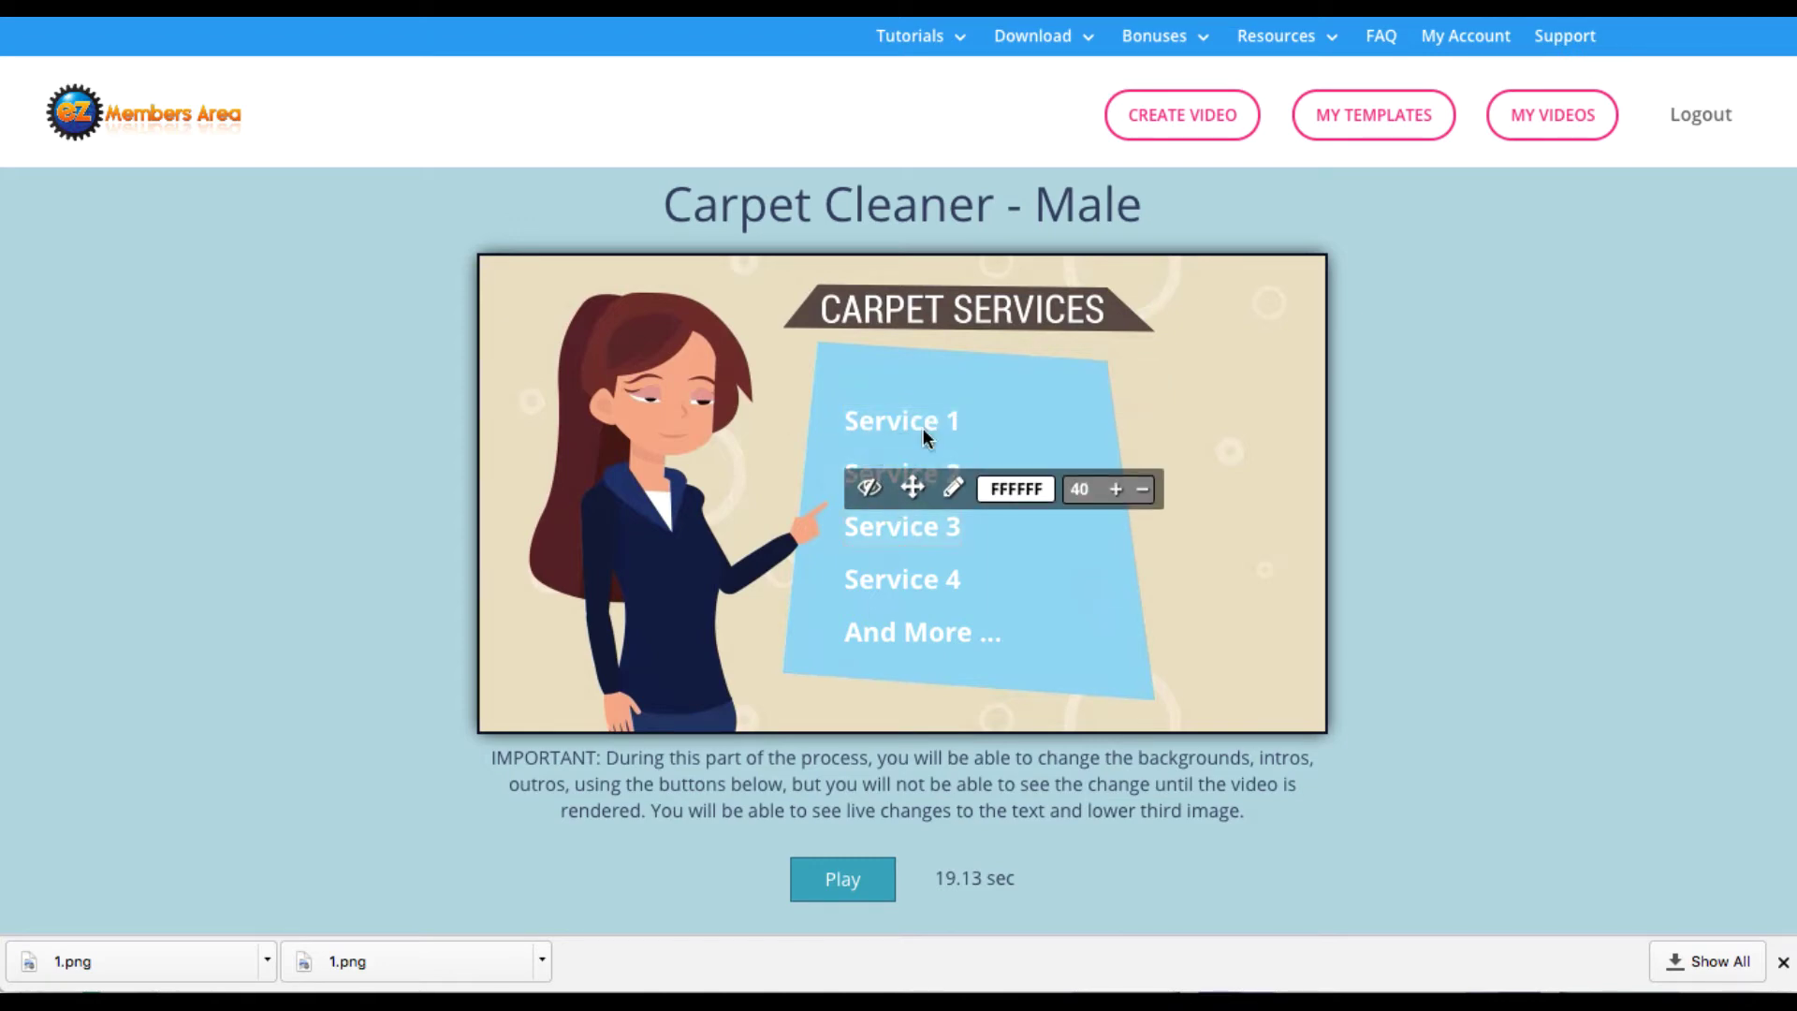
{"action": "left_click", "coordinate": [906, 587]}
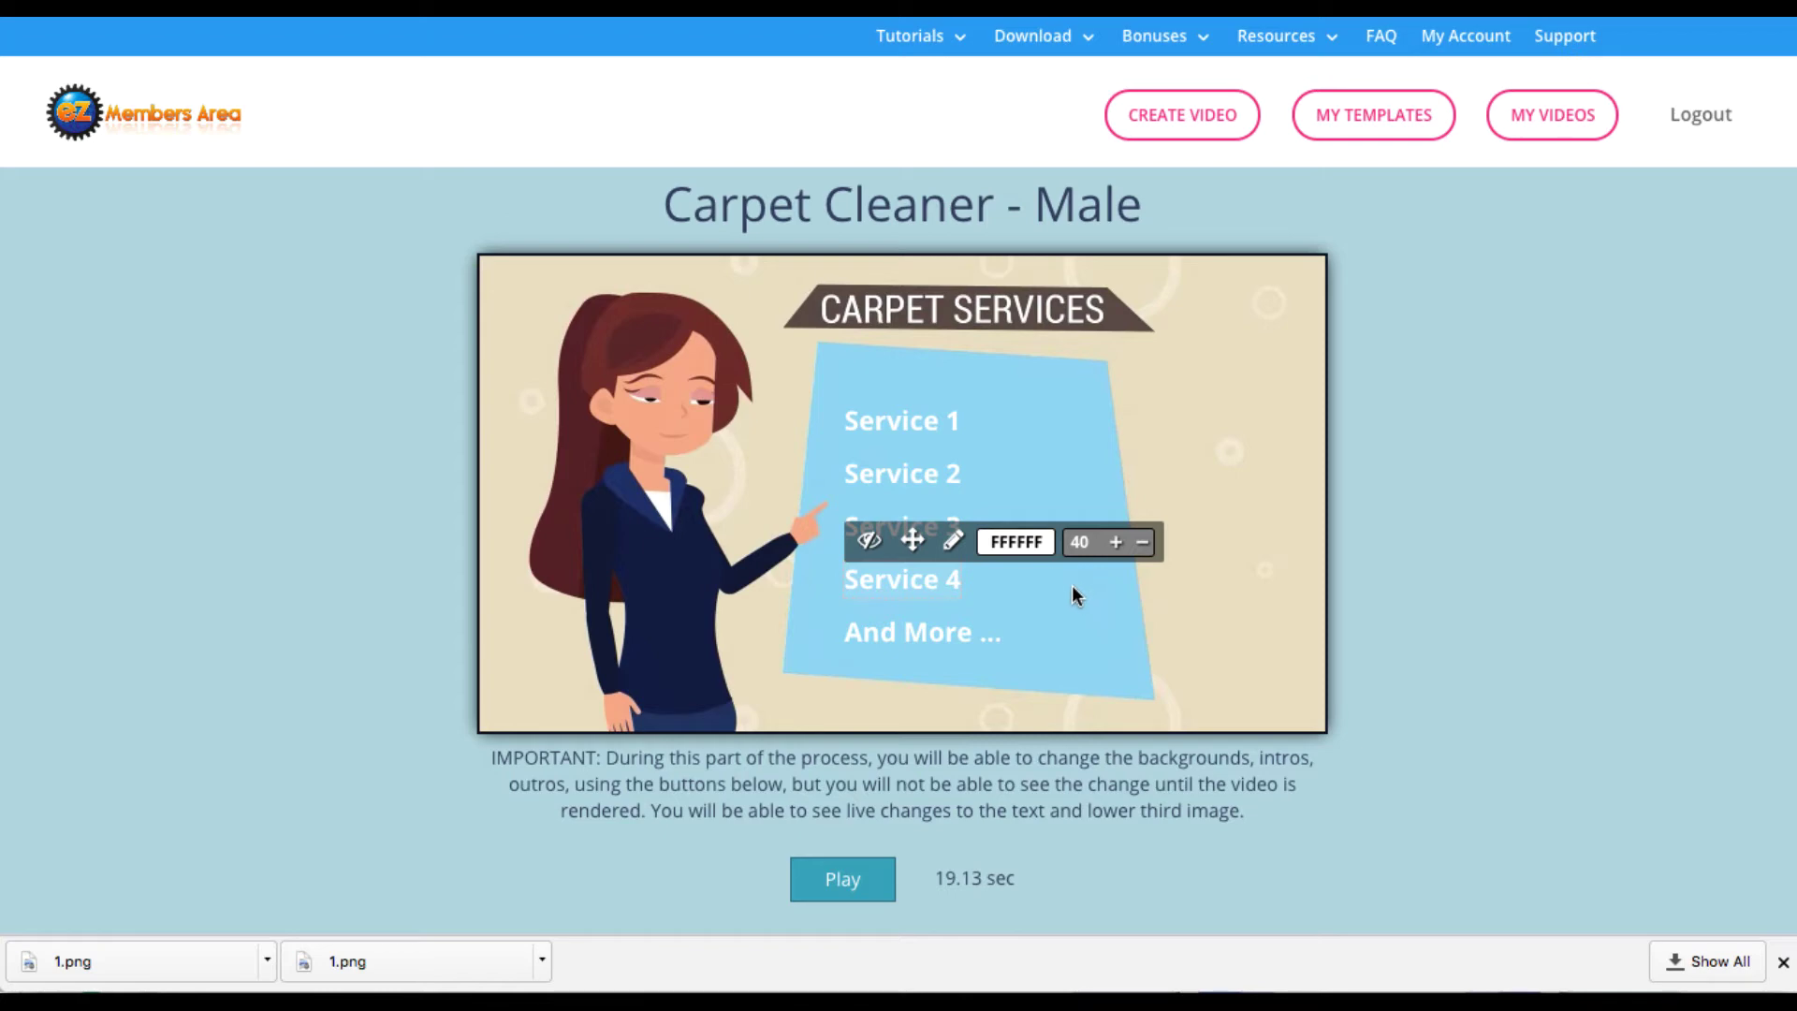
{"action": "left_click", "coordinate": [925, 423]}
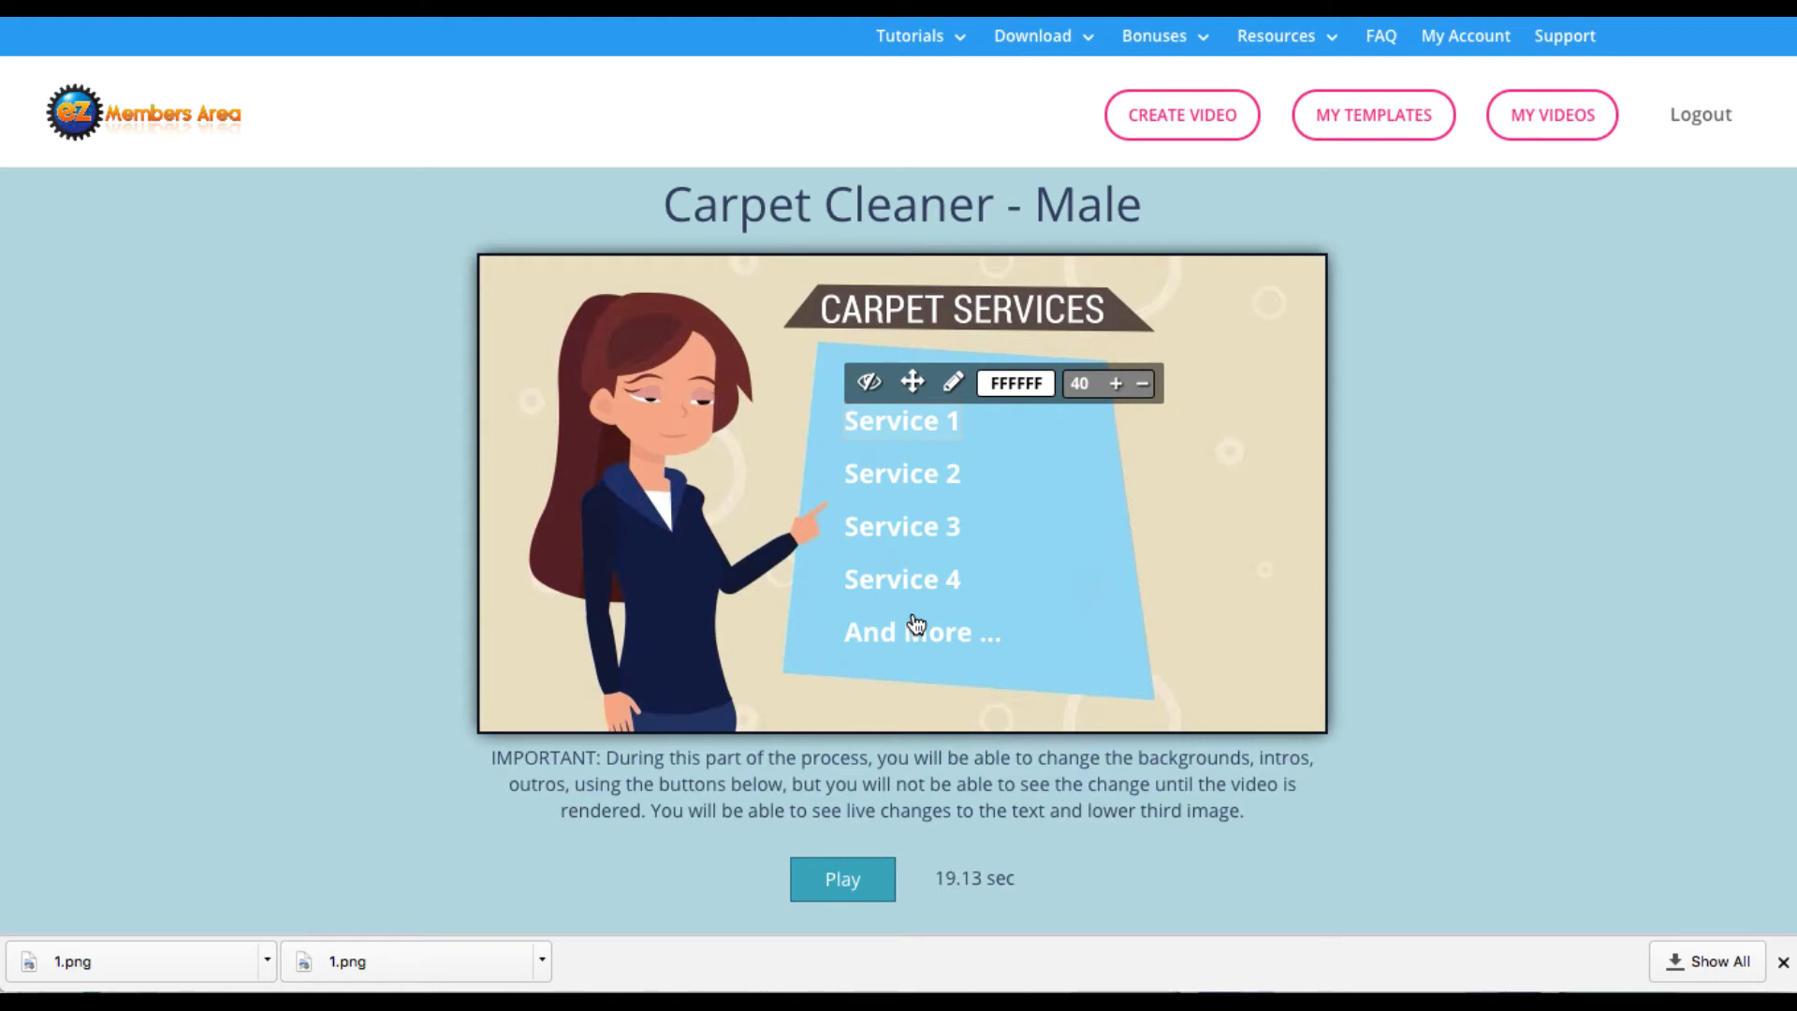
{"action": "scroll", "coordinate": [916, 622], "scroll_direction": "down", "scroll_amount": 3}
{"action": "scroll", "coordinate": [913, 613], "scroll_direction": "up", "scroll_amount": 3}
{"action": "scroll", "coordinate": [942, 464], "scroll_direction": "down", "scroll_amount": 2}
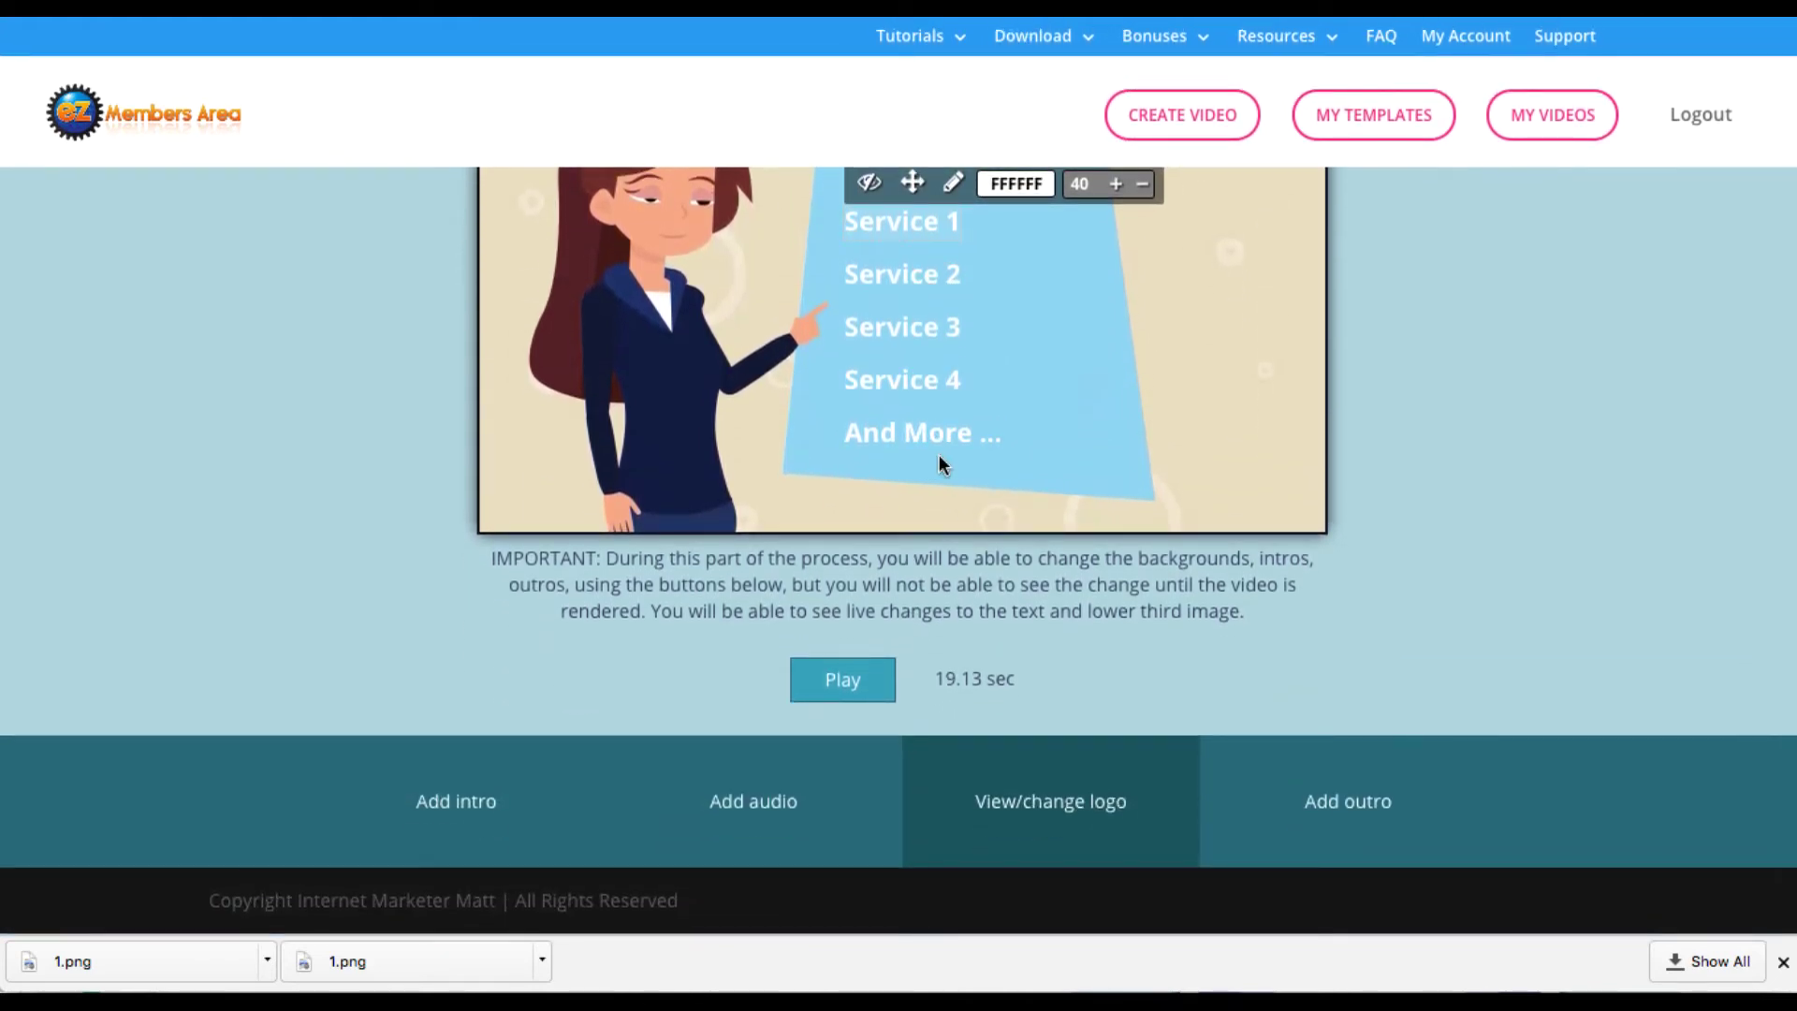
{"action": "scroll", "coordinate": [939, 463], "scroll_direction": "up", "scroll_amount": 1}
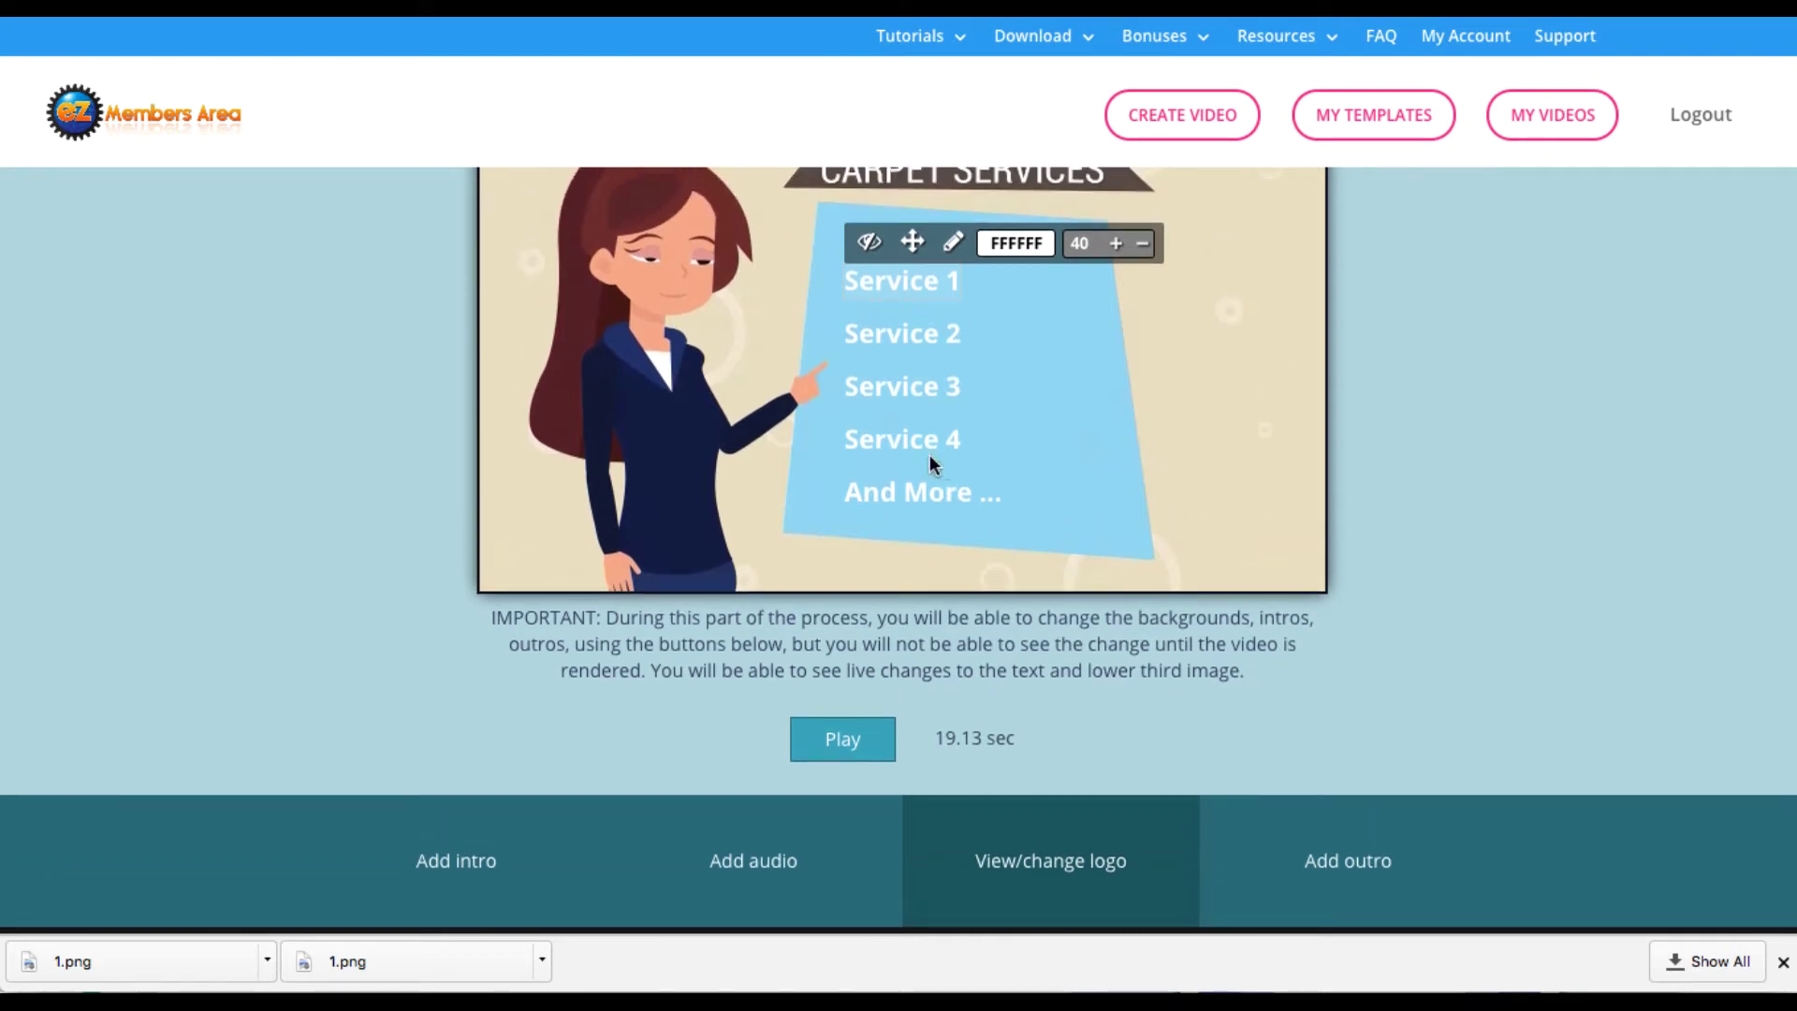
{"action": "scroll", "coordinate": [451, 608], "scroll_direction": "down", "scroll_amount": 1}
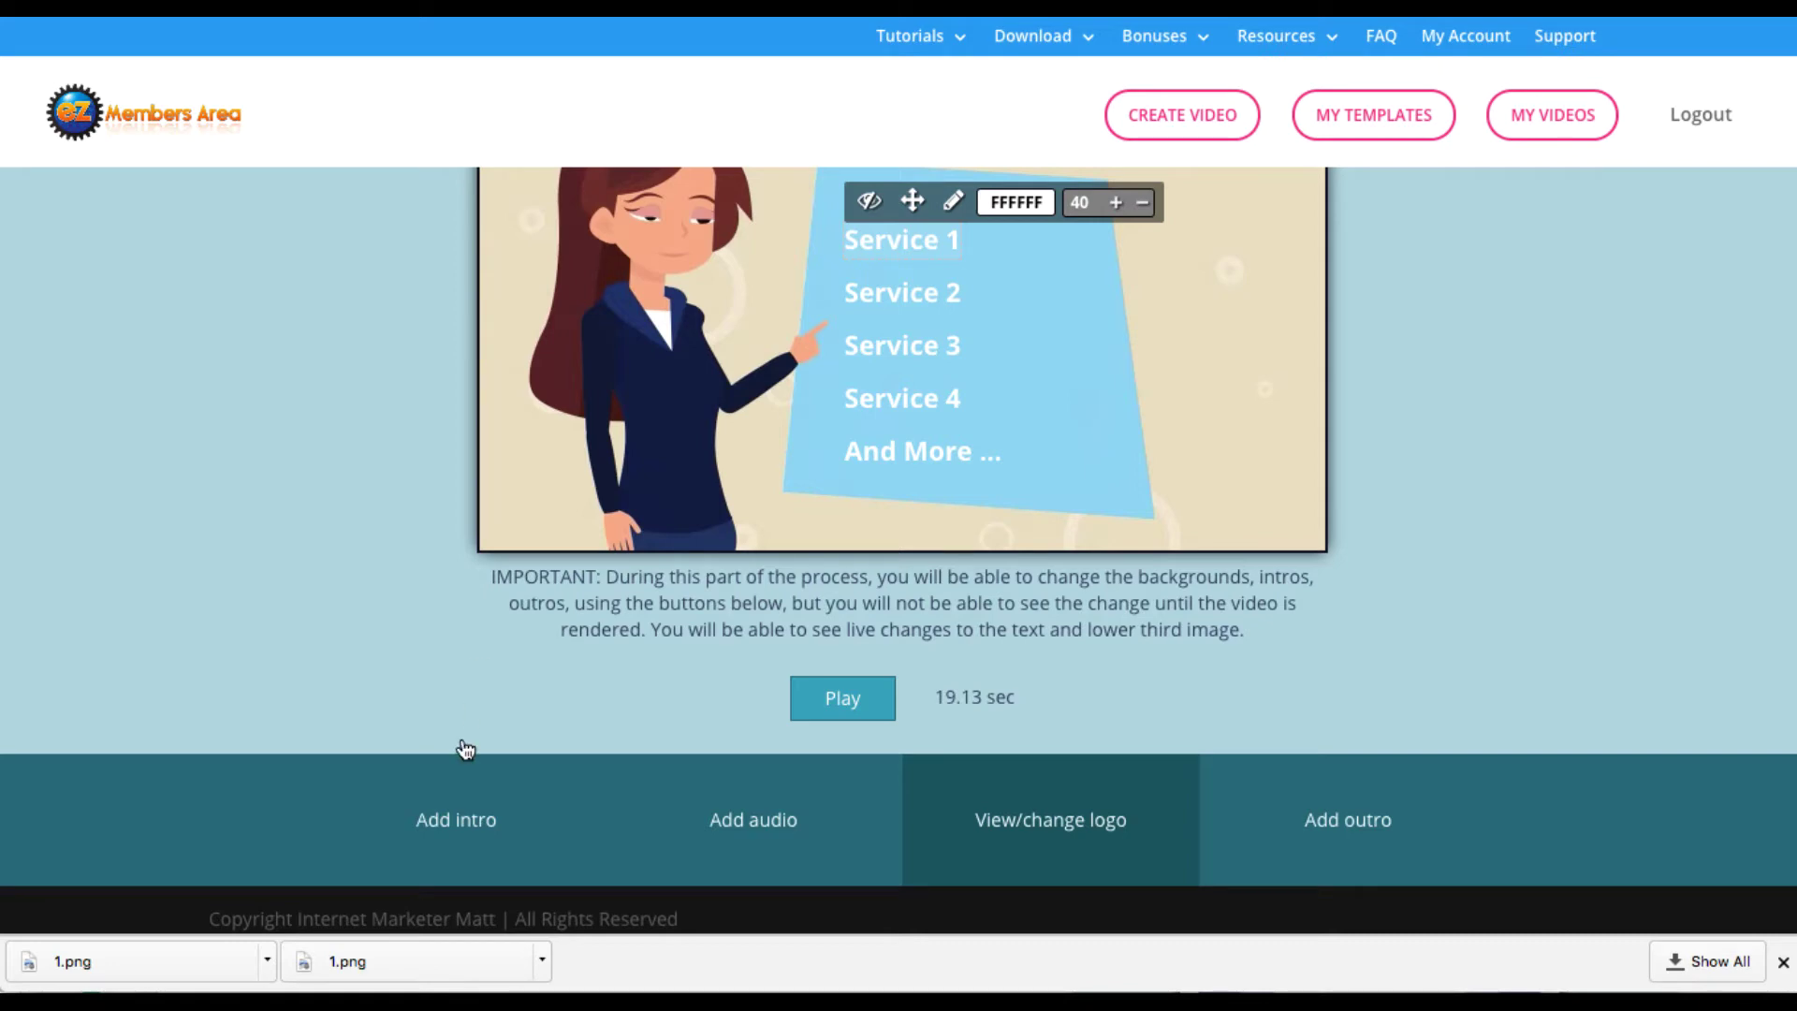
{"action": "left_click", "coordinate": [452, 812]}
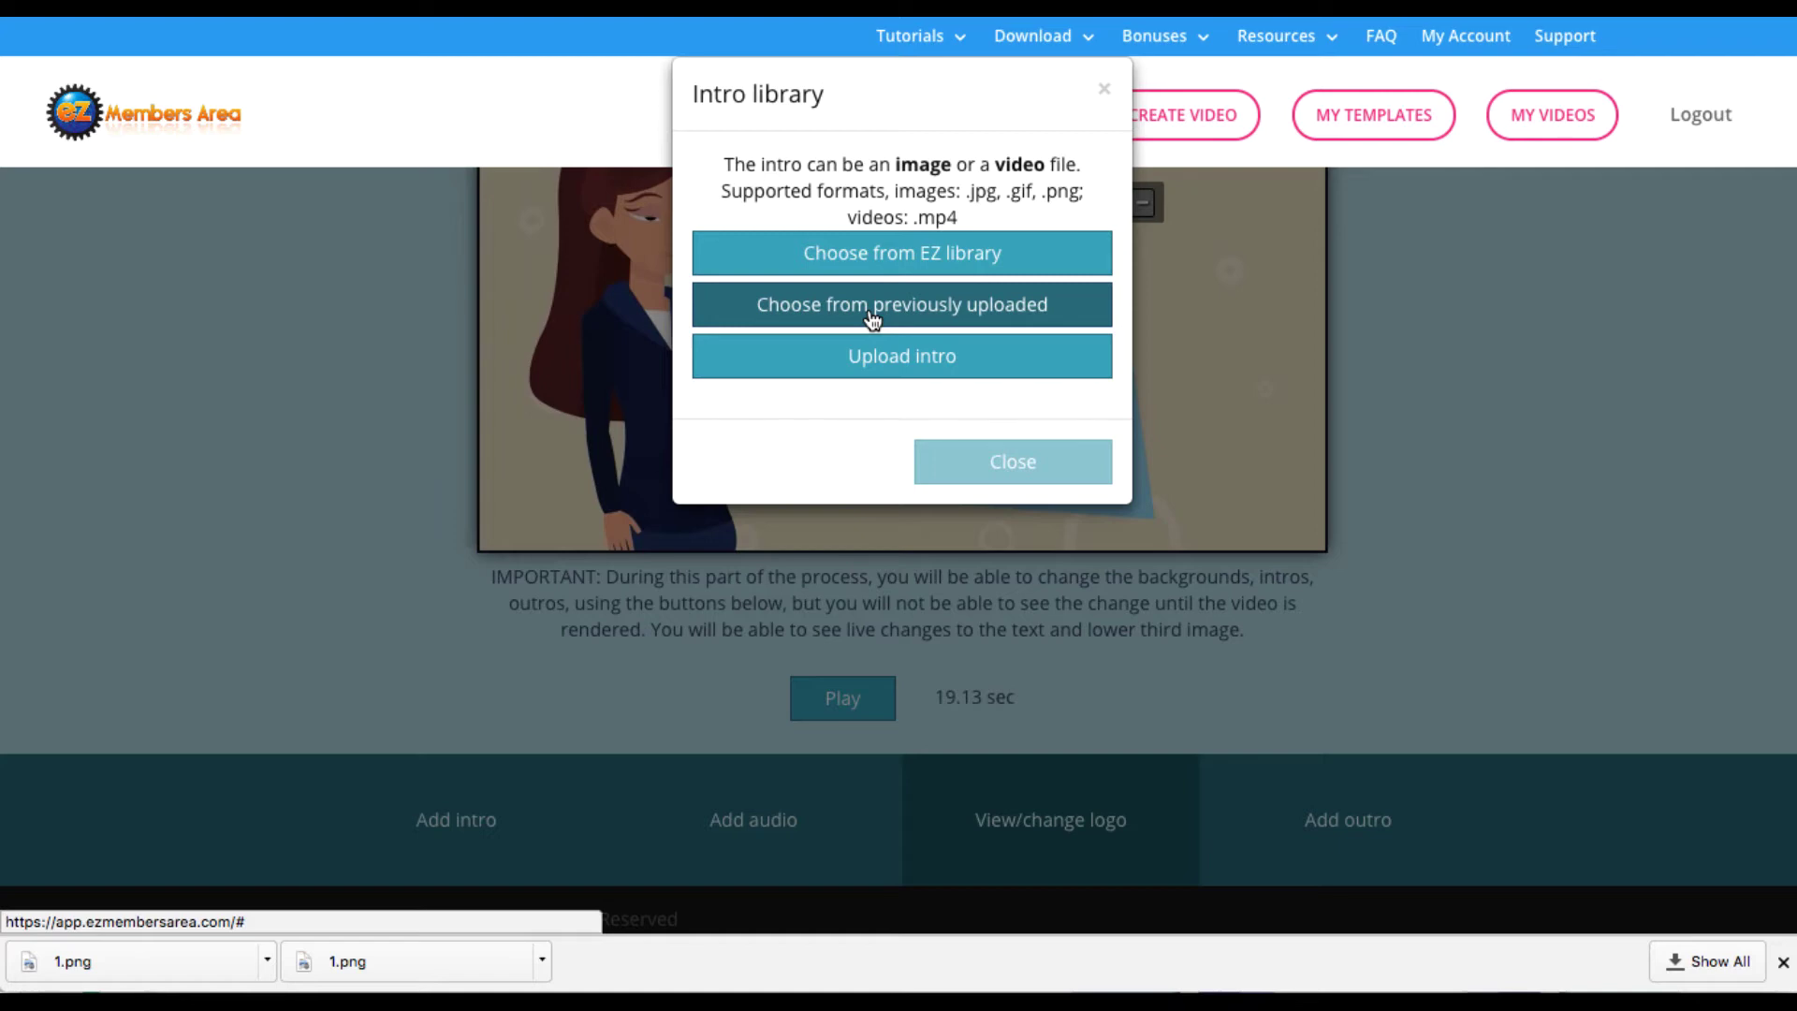
{"action": "left_click", "coordinate": [957, 463]}
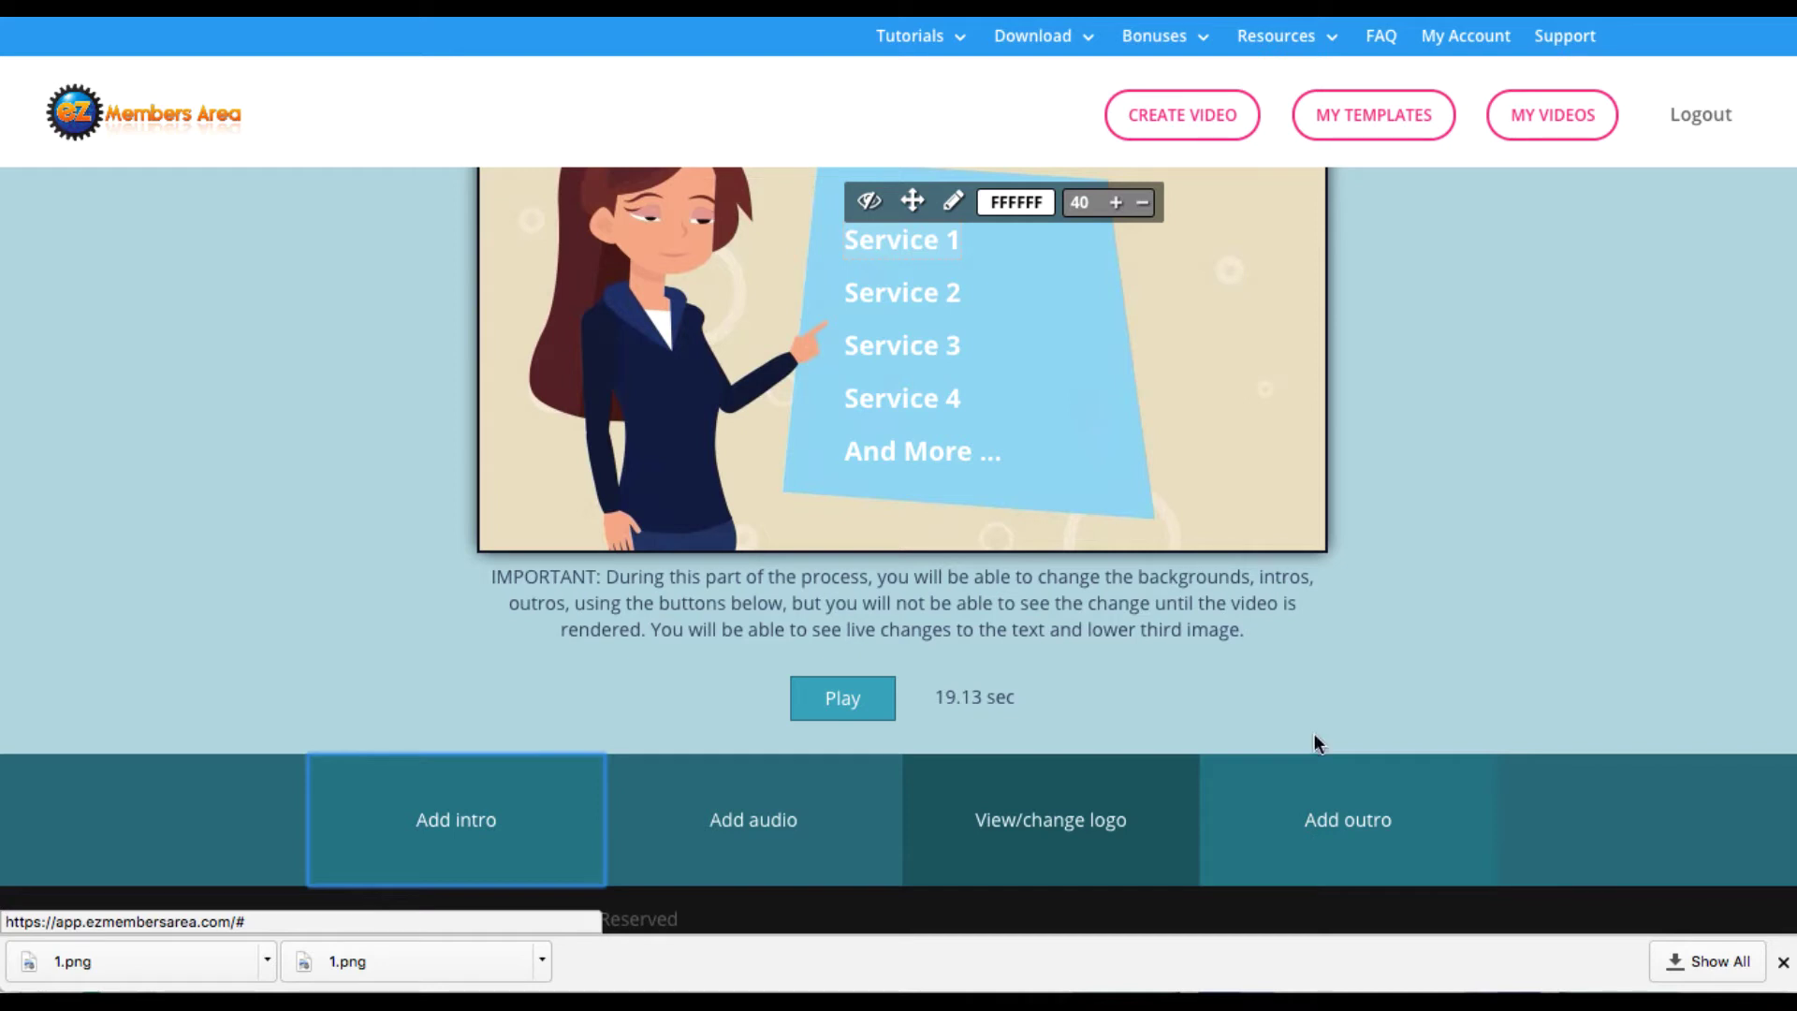
- Open the Audio library dialog from the Add audio tile below the preview
{"action": "scroll", "coordinate": [1312, 711], "scroll_direction": "up", "scroll_amount": 2}
{"action": "scroll", "coordinate": [1035, 554], "scroll_direction": "down", "scroll_amount": 2}
{"action": "scroll", "coordinate": [1034, 554], "scroll_direction": "down", "scroll_amount": 1}
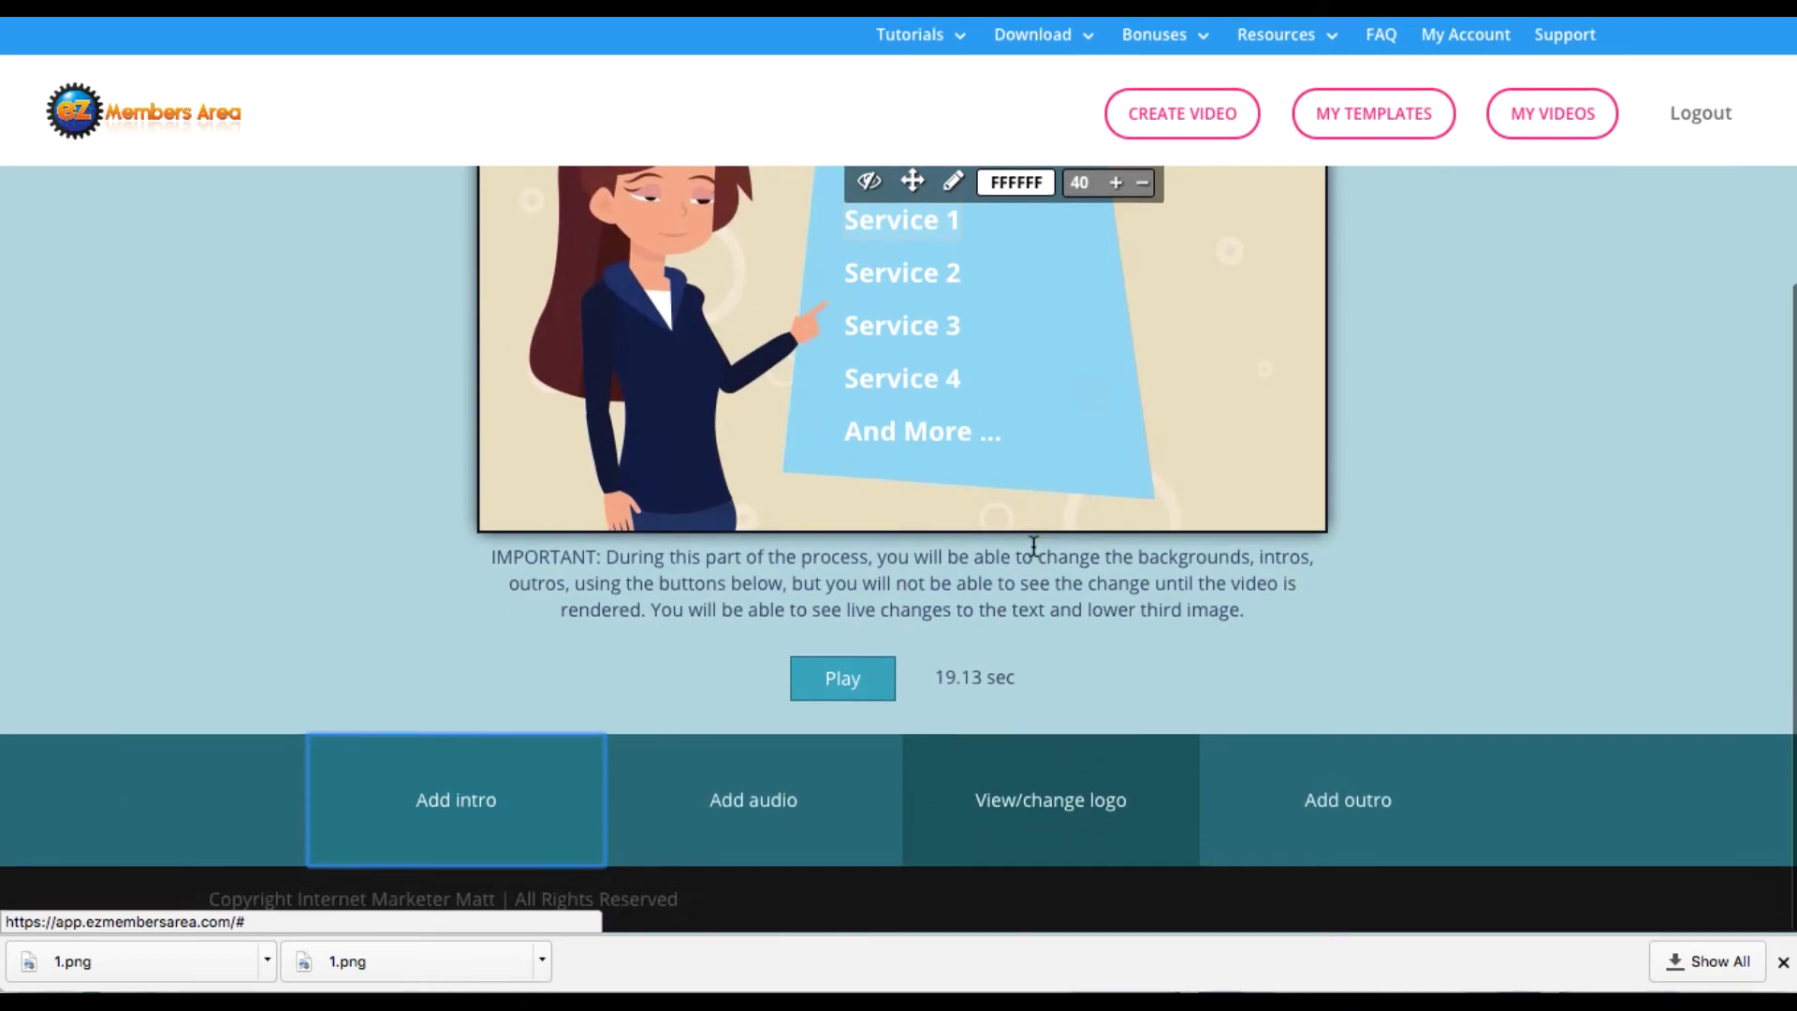
{"action": "left_click", "coordinate": [752, 812]}
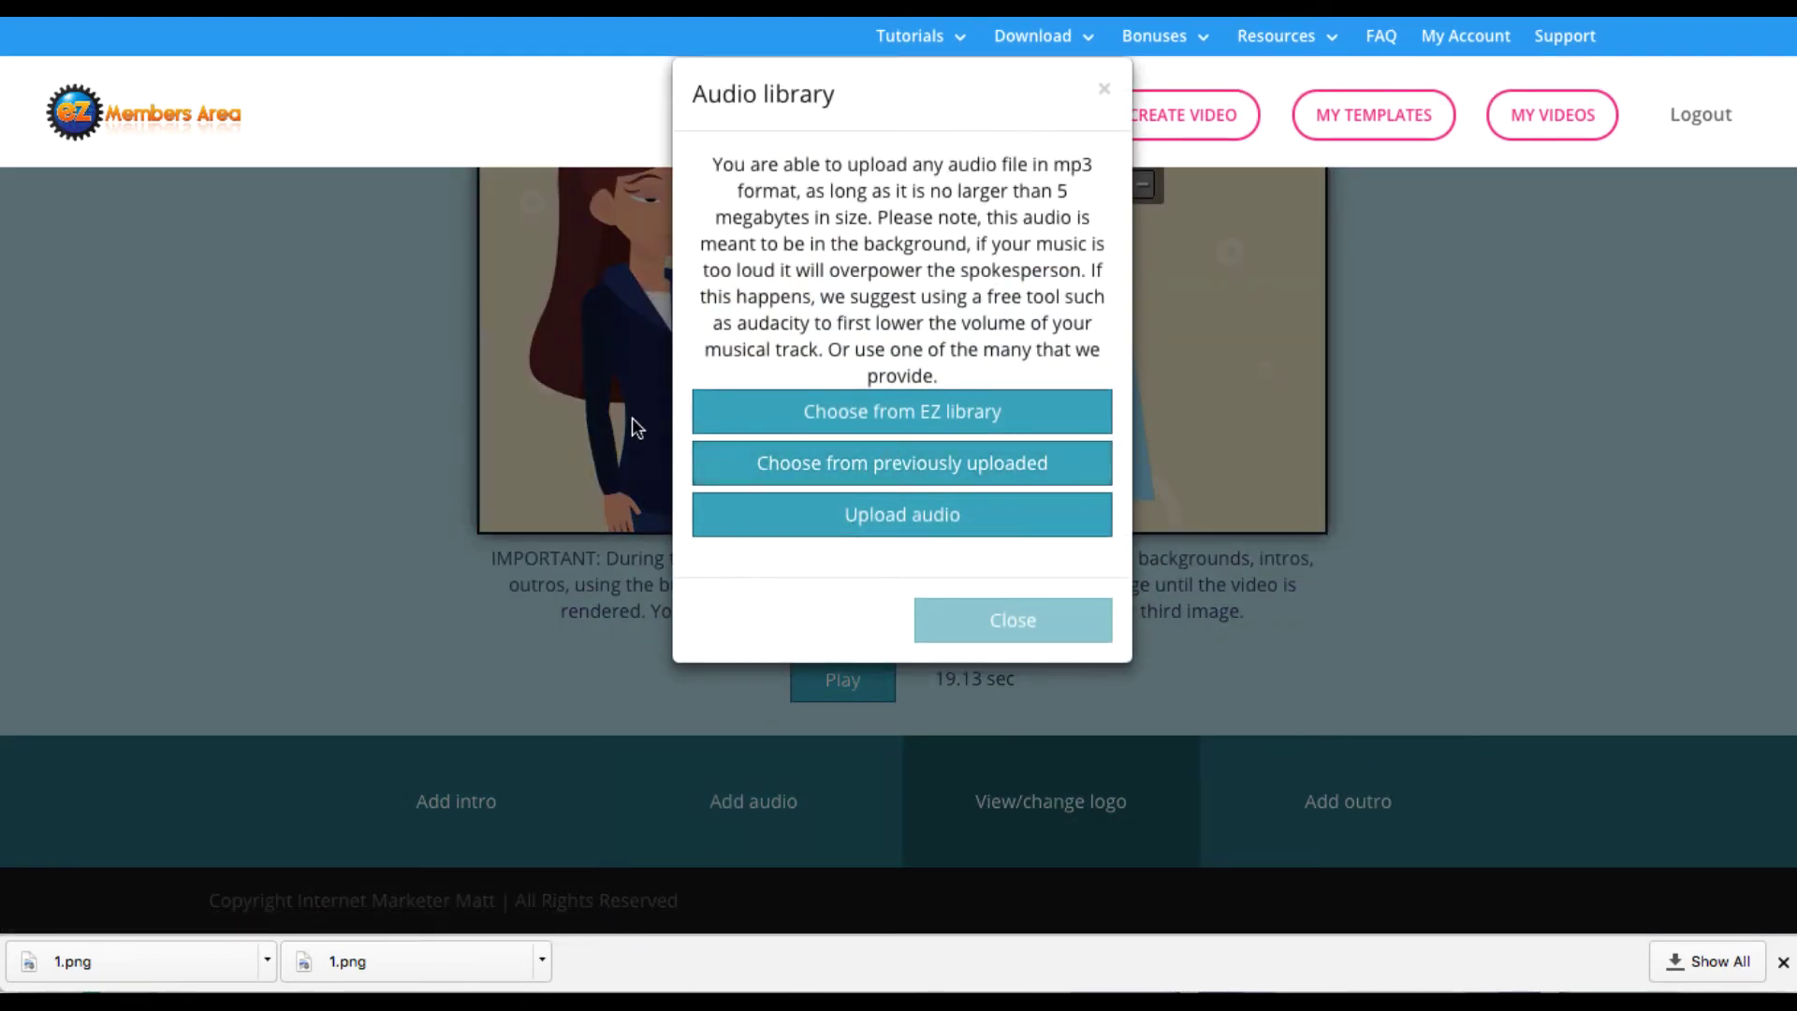
{"action": "left_click", "coordinate": [873, 412]}
{"action": "scroll", "coordinate": [873, 425], "scroll_direction": "down", "scroll_amount": 7}
{"action": "scroll", "coordinate": [874, 425], "scroll_direction": "down", "scroll_amount": 7}
{"action": "scroll", "coordinate": [873, 426], "scroll_direction": "up", "scroll_amount": 15}
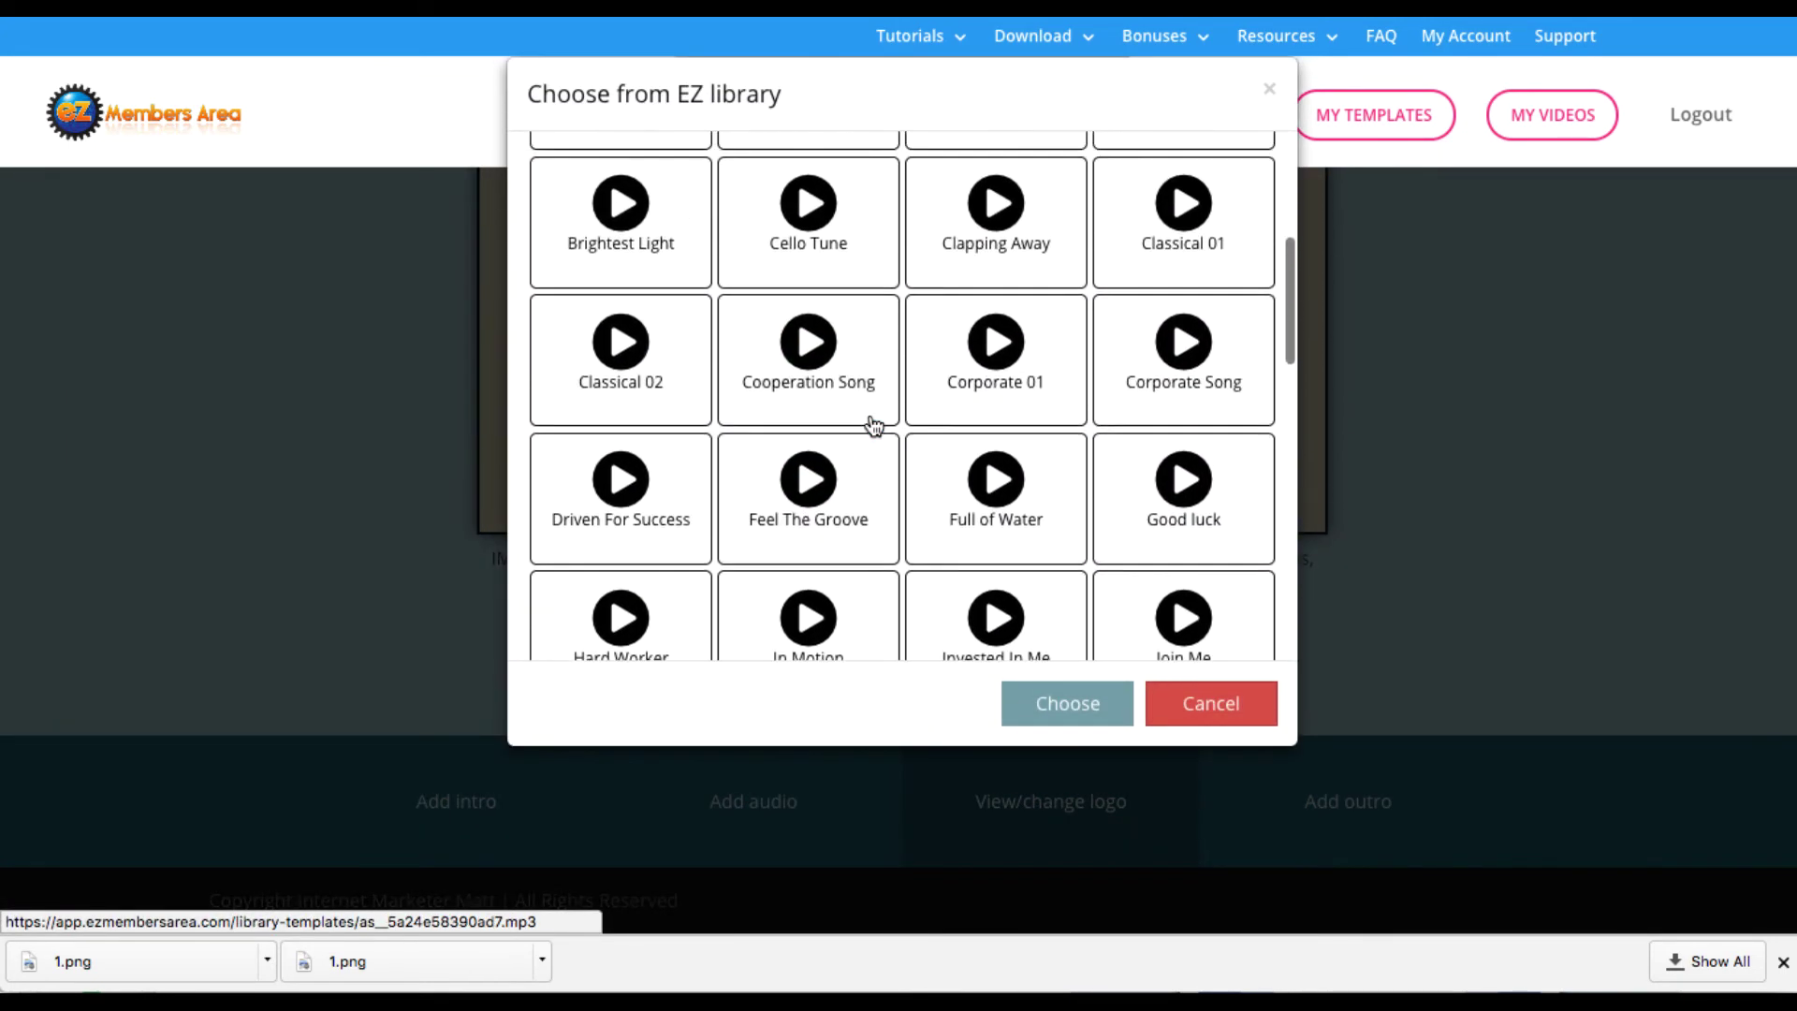
{"action": "scroll", "coordinate": [999, 521], "scroll_direction": "down", "scroll_amount": 4}
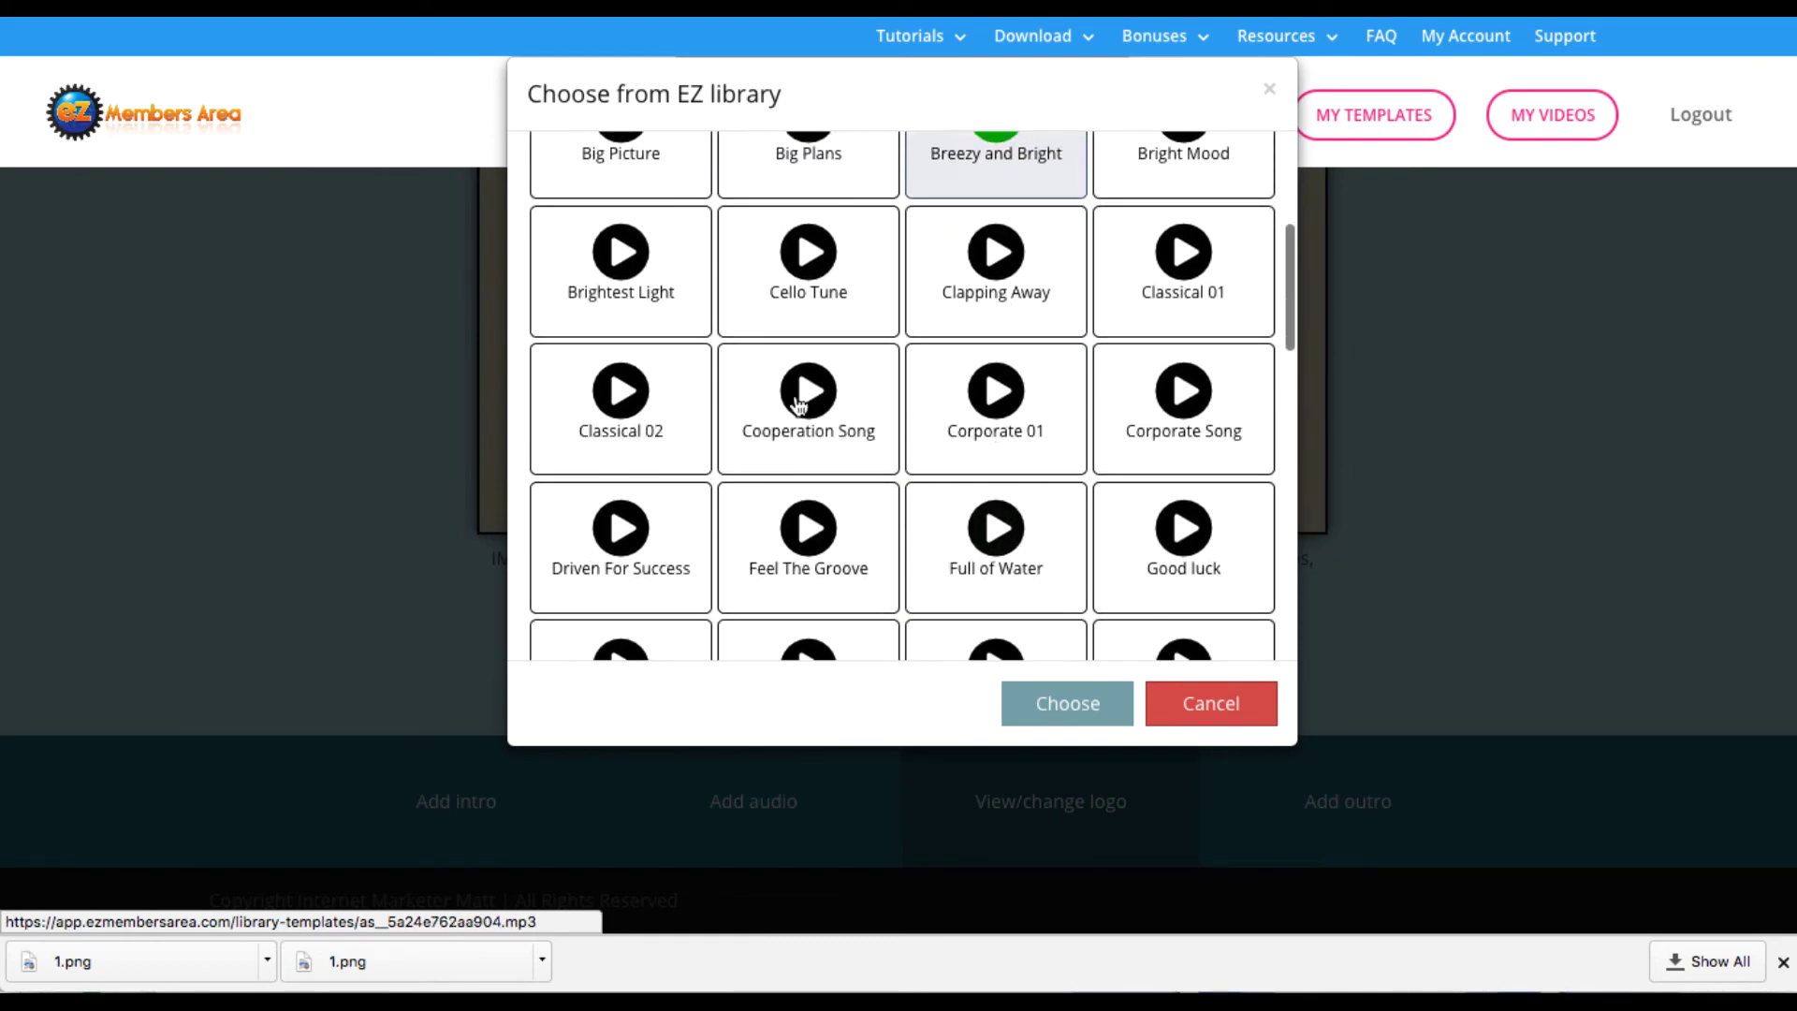
{"action": "scroll", "coordinate": [987, 496], "scroll_direction": "down", "scroll_amount": 9}
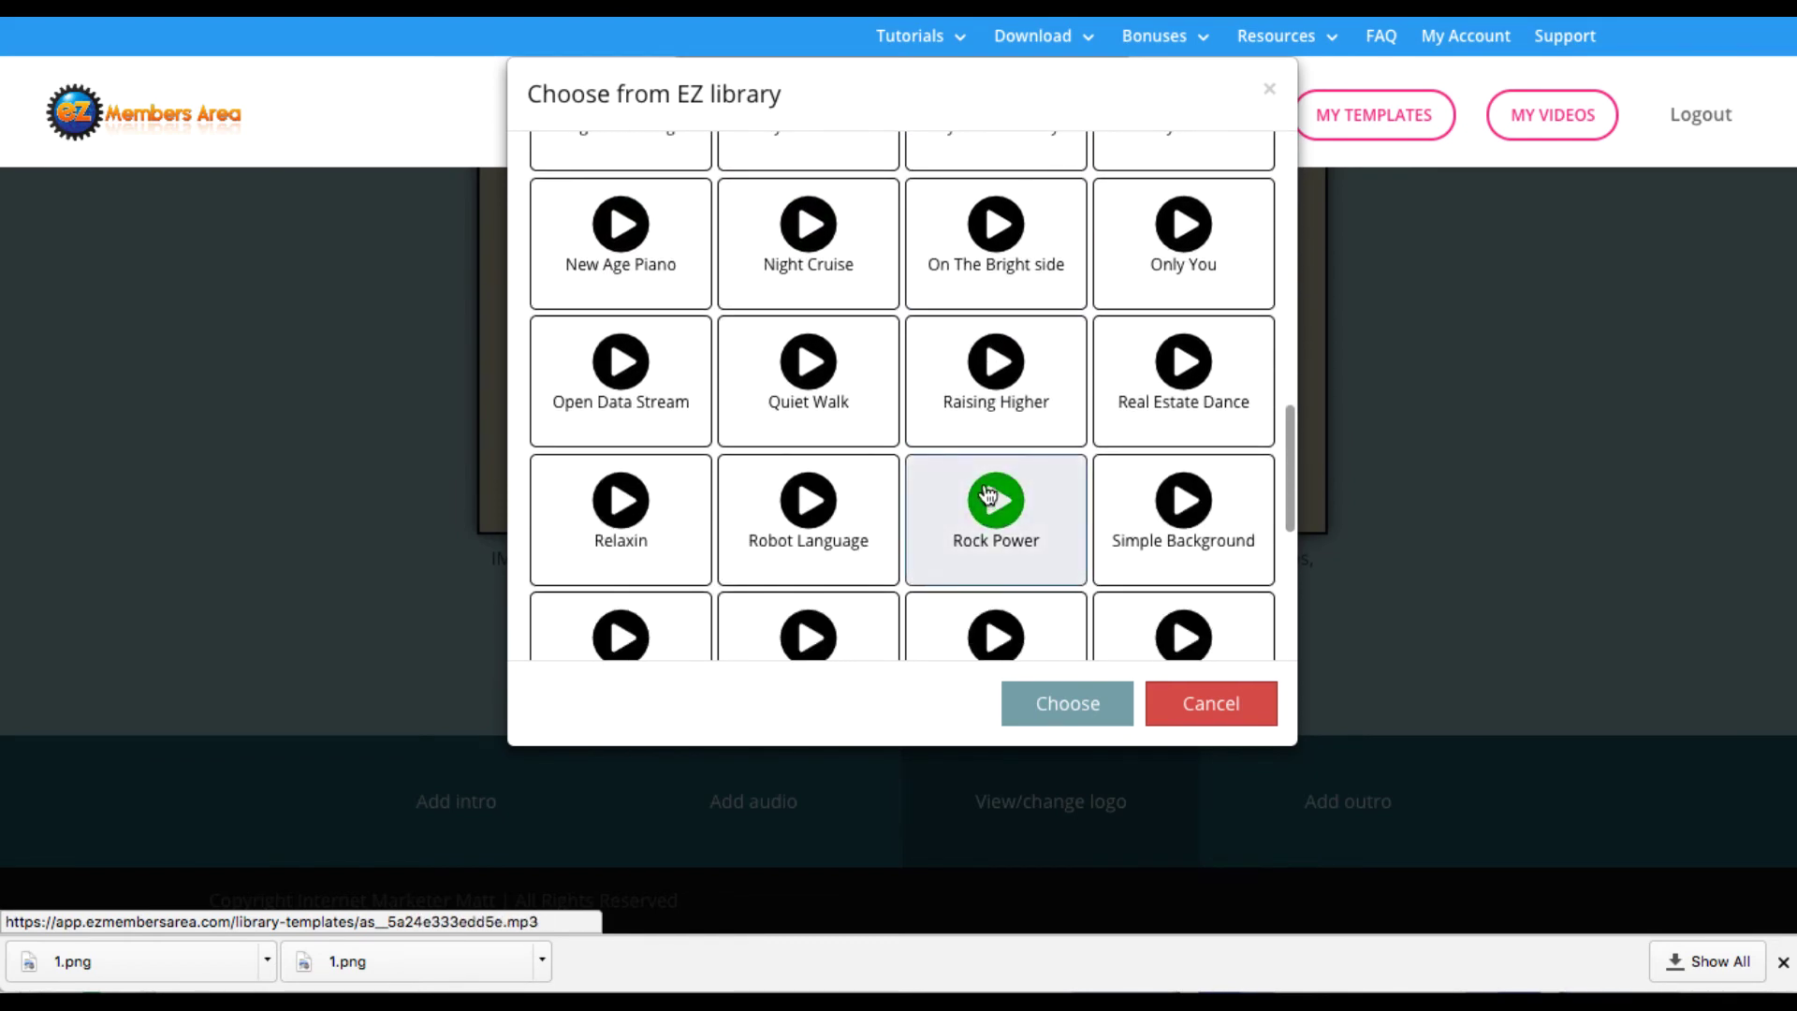
{"action": "scroll", "coordinate": [1236, 365], "scroll_direction": "up", "scroll_amount": 1}
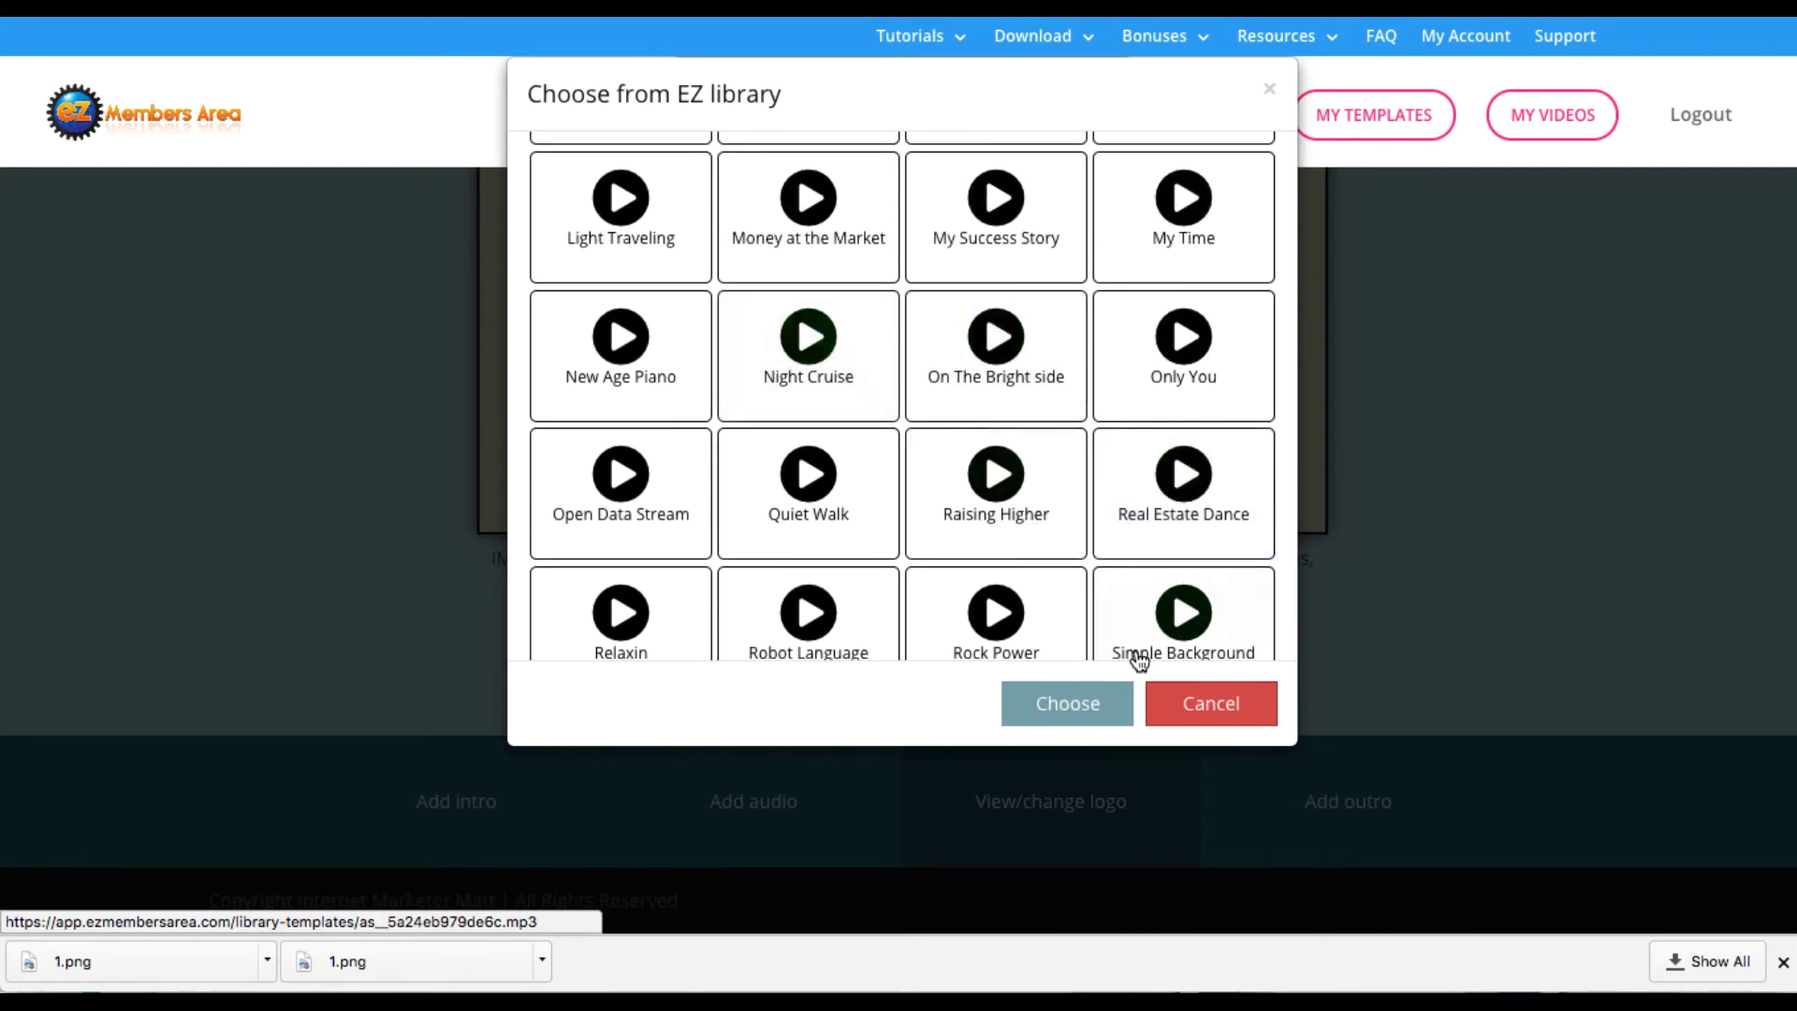
{"action": "left_click", "coordinate": [1187, 710]}
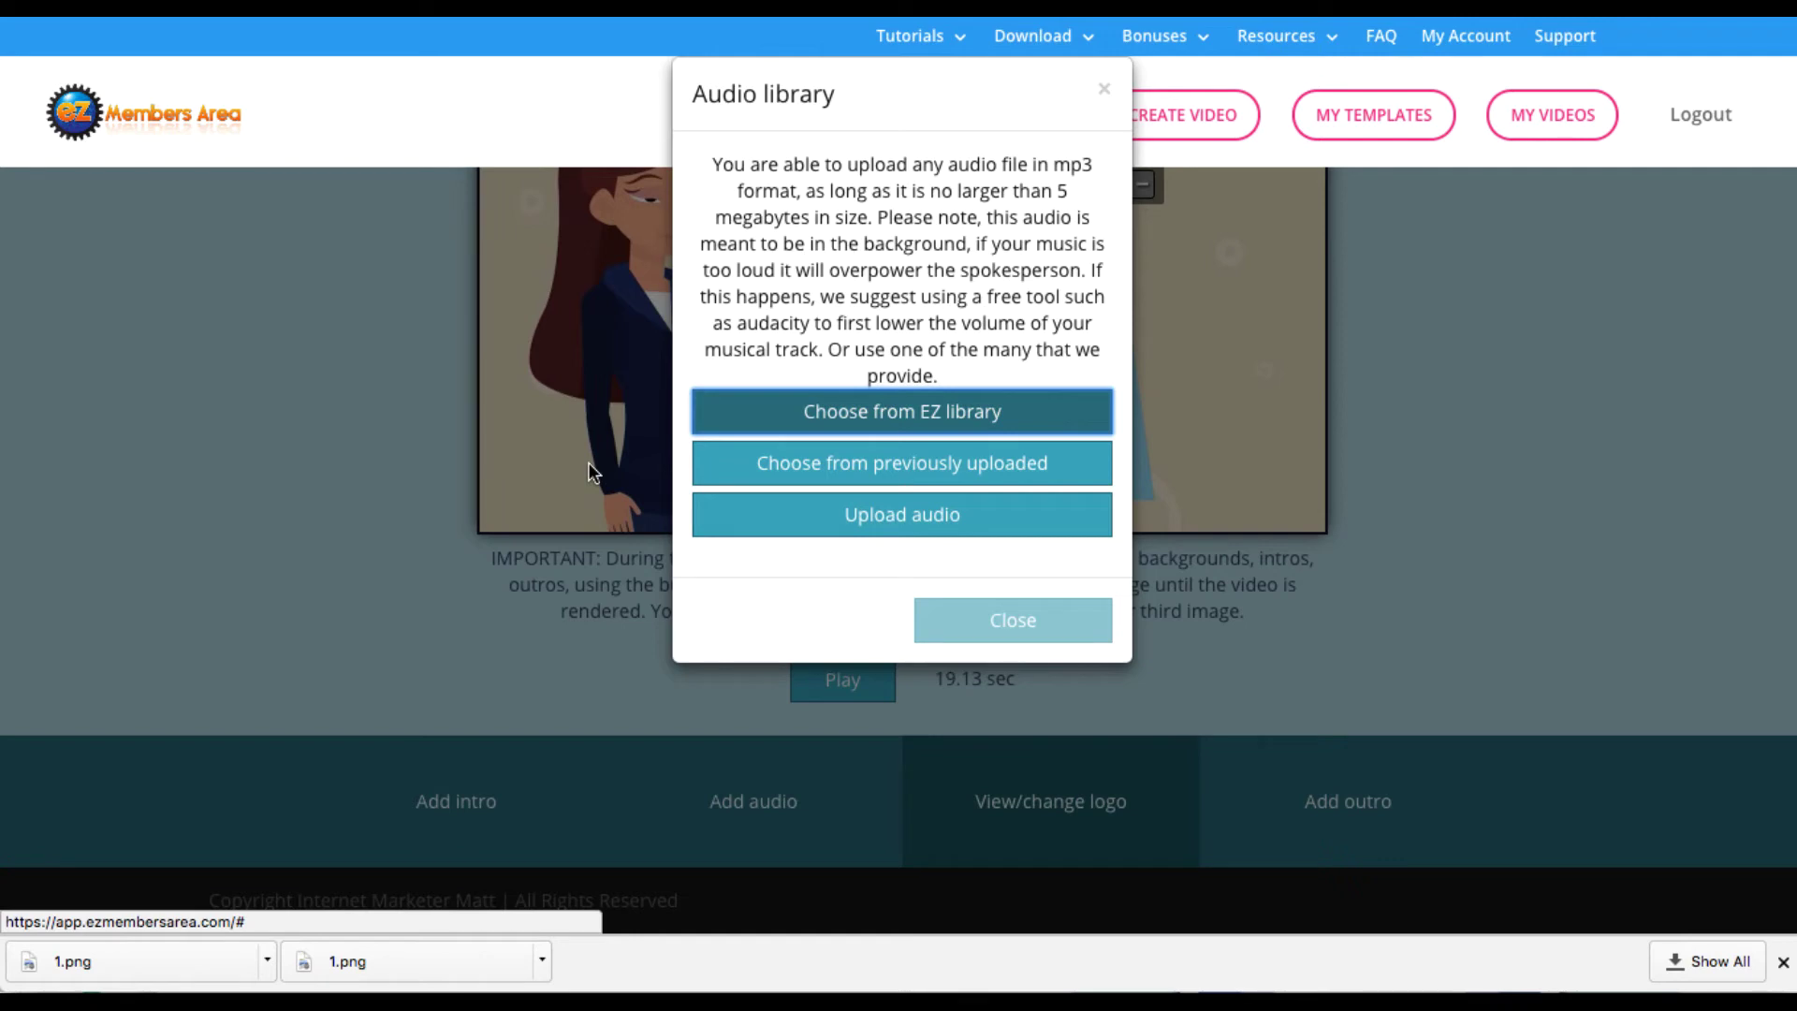
- Close the Audio library without adding music and continue to the Preview and render page
{"action": "left_click", "coordinate": [949, 632]}
{"action": "scroll", "coordinate": [891, 707], "scroll_direction": "up", "scroll_amount": 5}
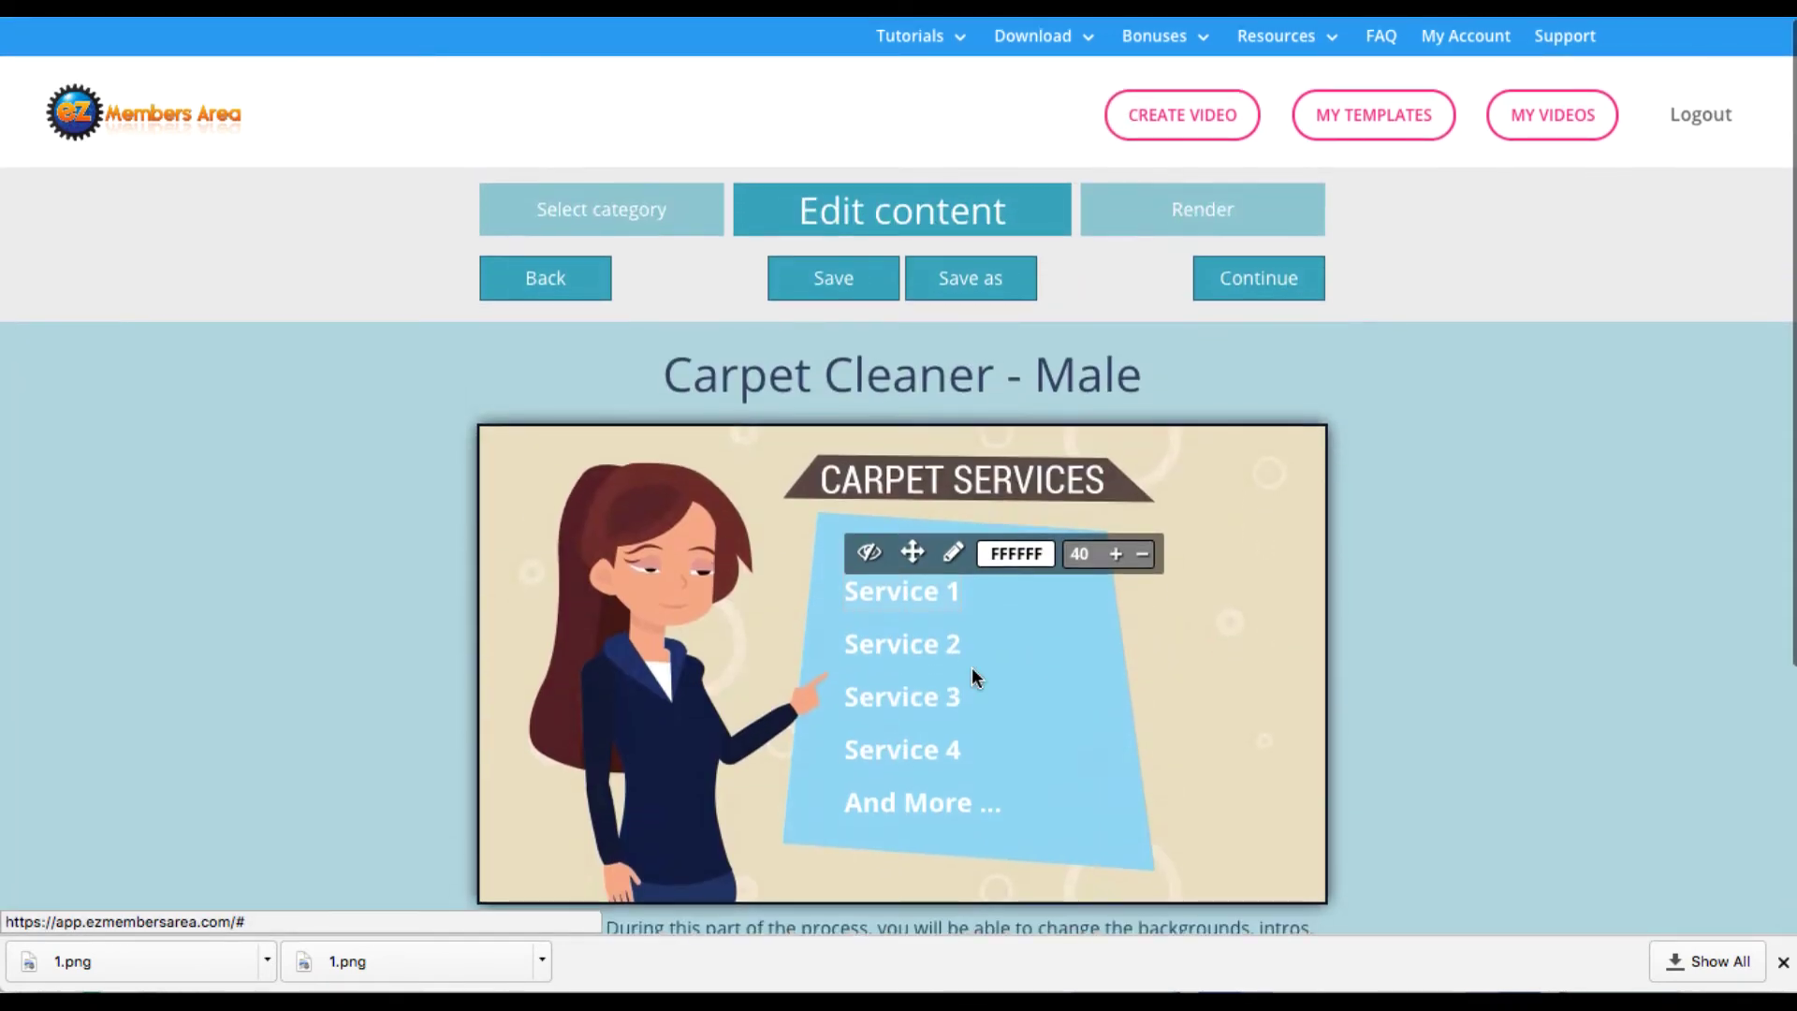
{"action": "left_click", "coordinate": [1253, 293]}
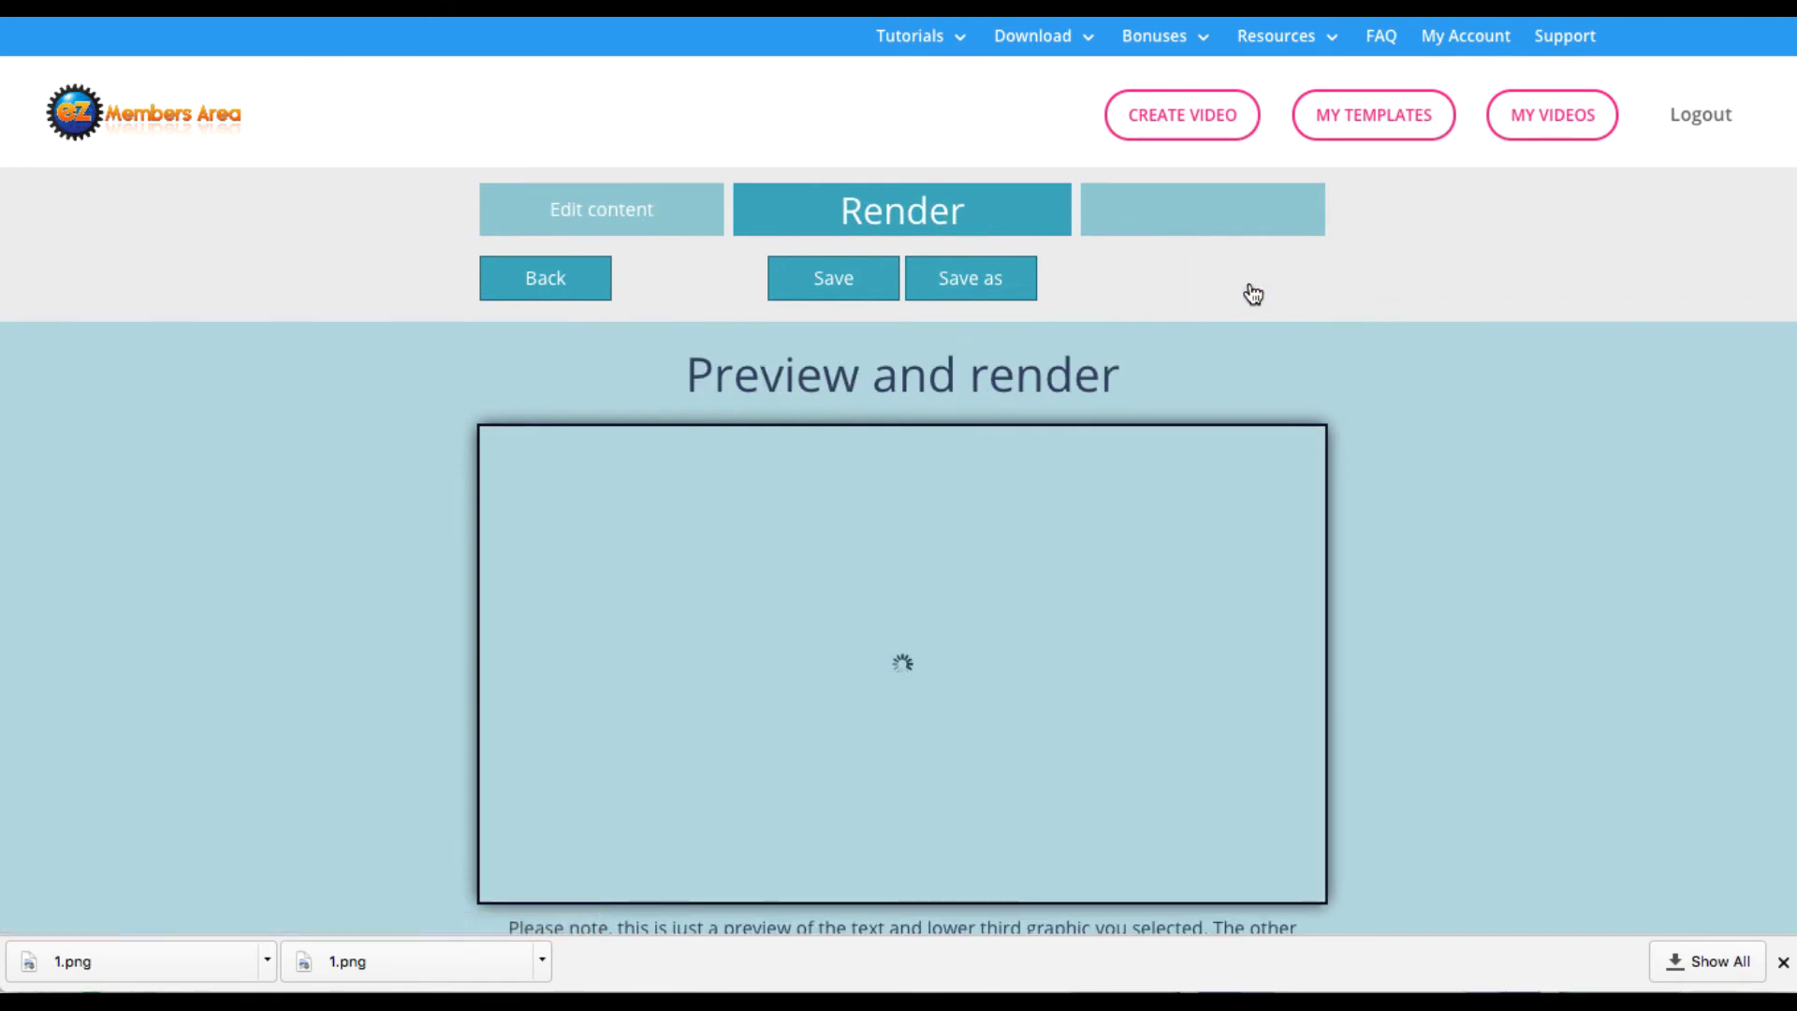
{"action": "scroll", "coordinate": [1249, 429], "scroll_direction": "down", "scroll_amount": 4}
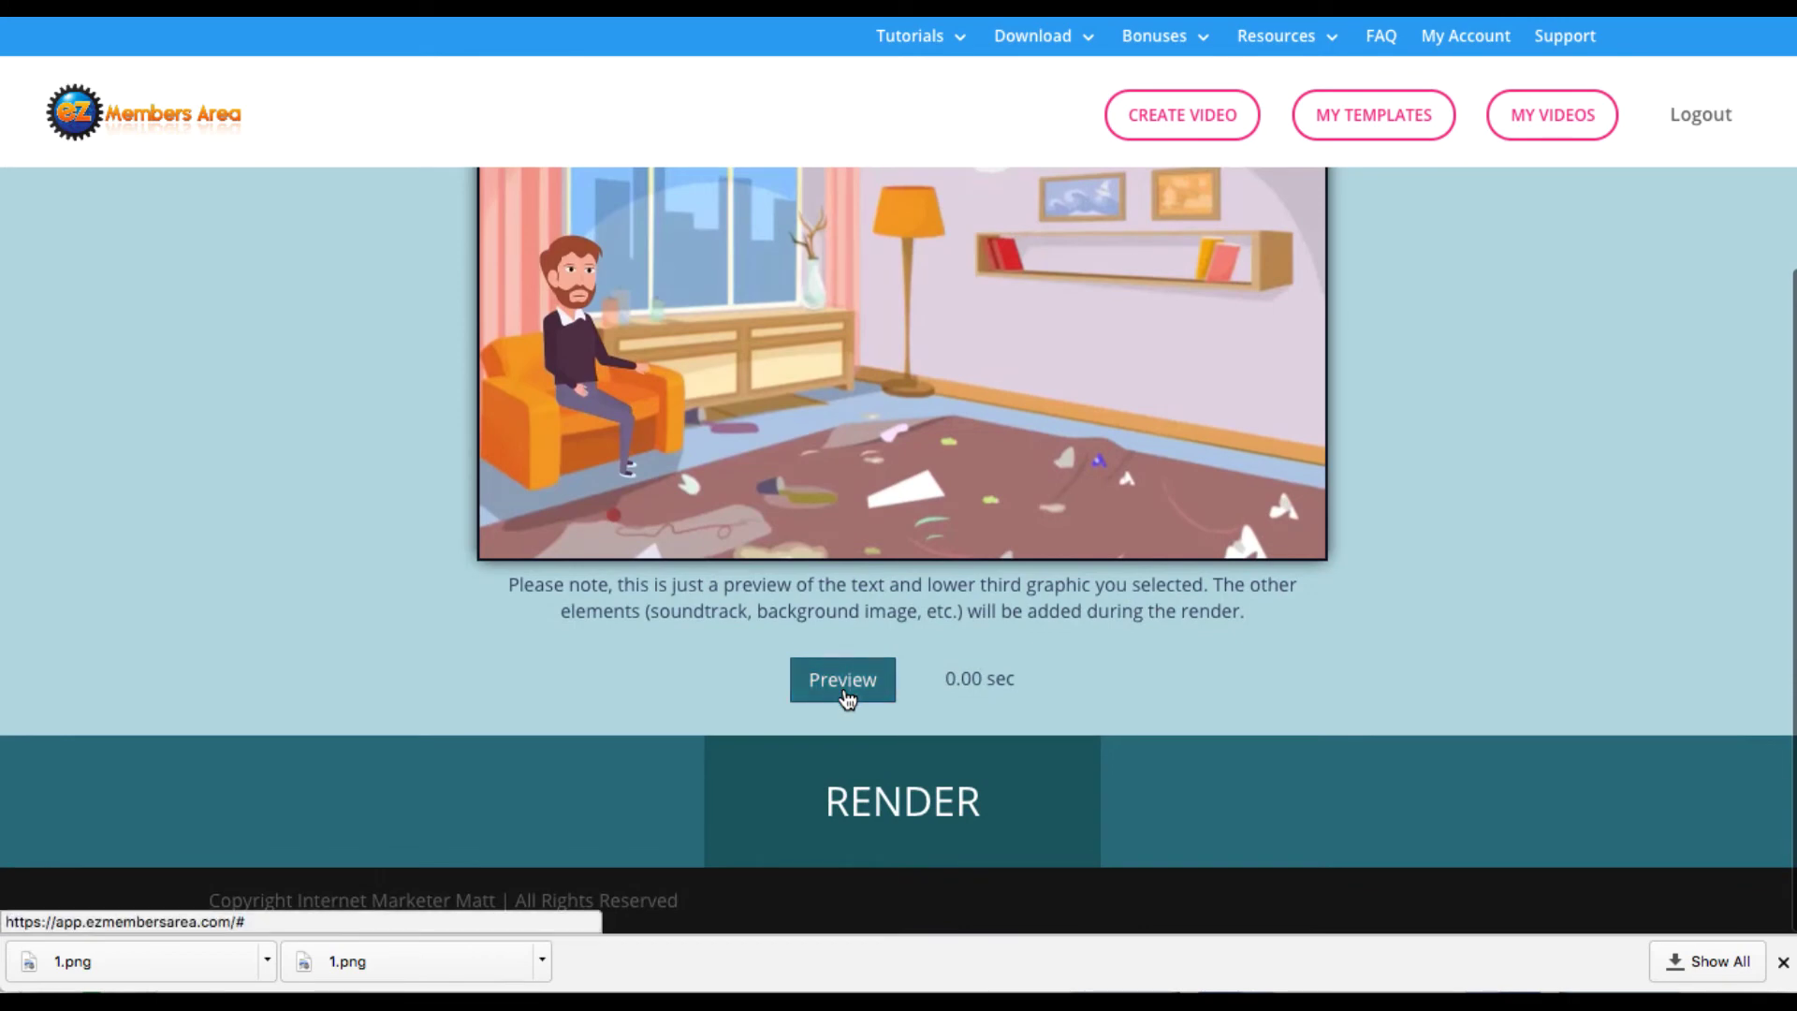
{"action": "scroll", "coordinate": [1062, 565], "scroll_direction": "up", "scroll_amount": 5}
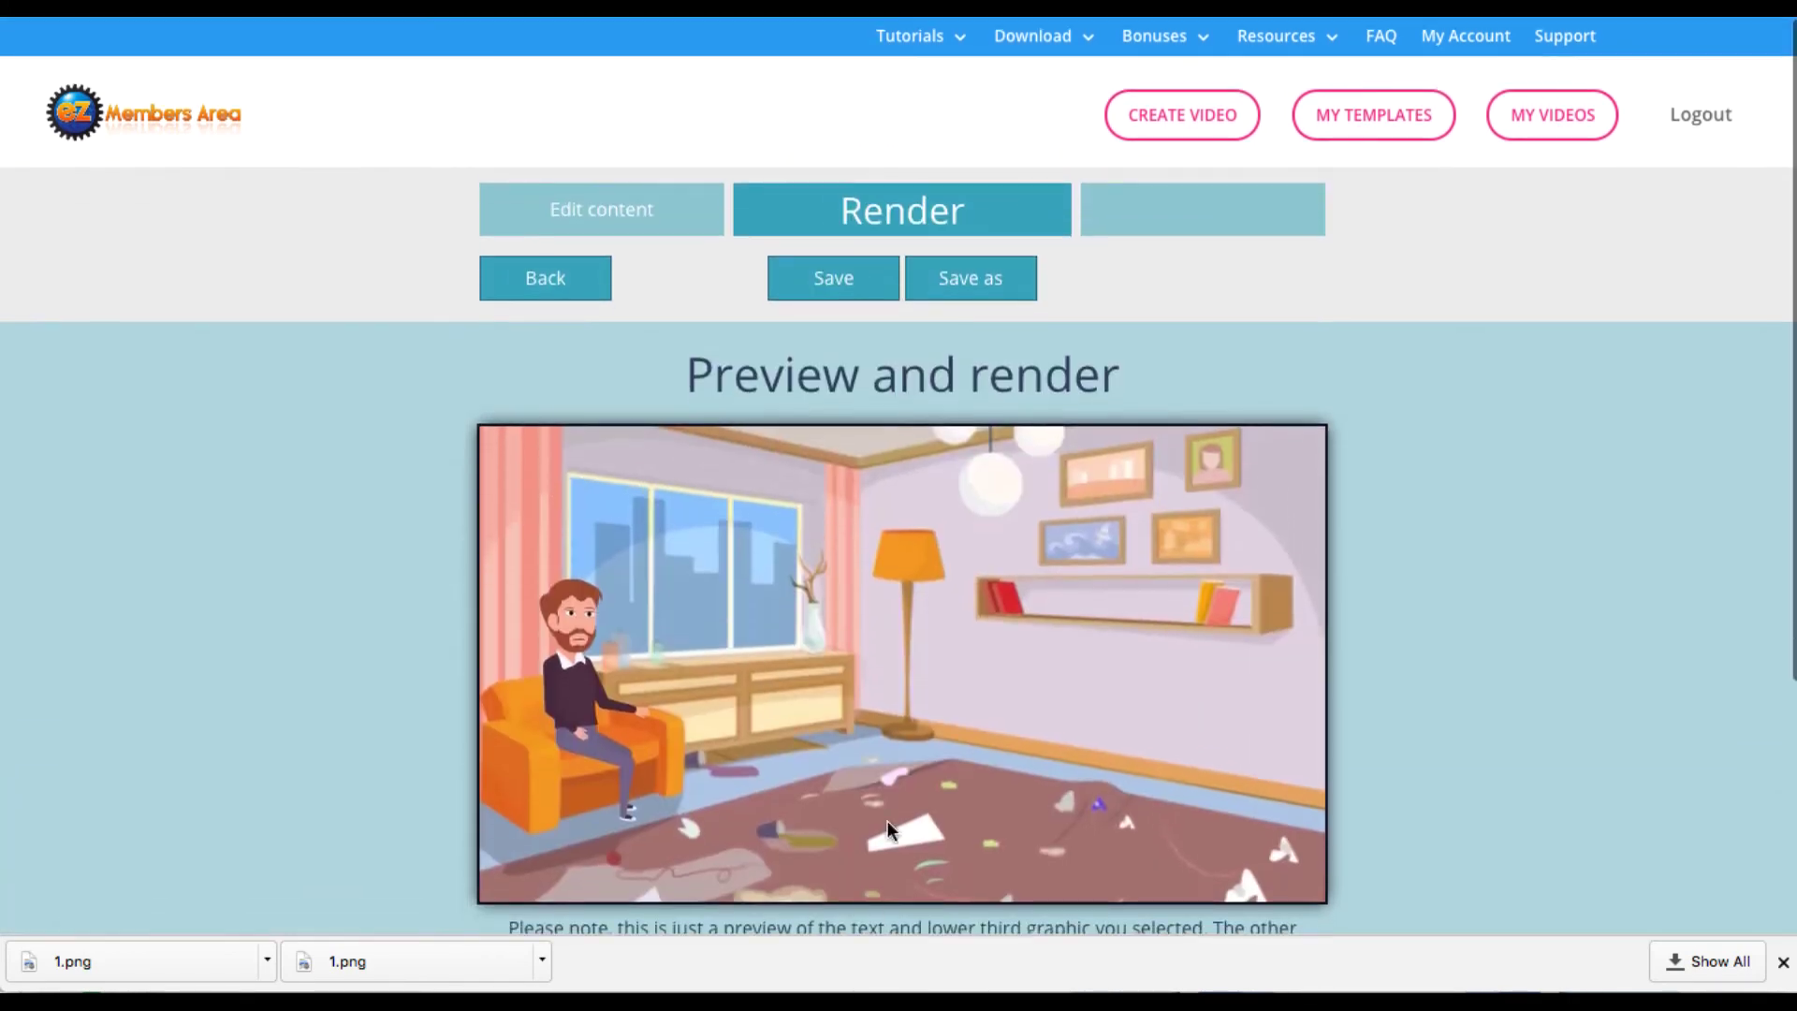
{"action": "scroll", "coordinate": [896, 796], "scroll_direction": "down", "scroll_amount": 4}
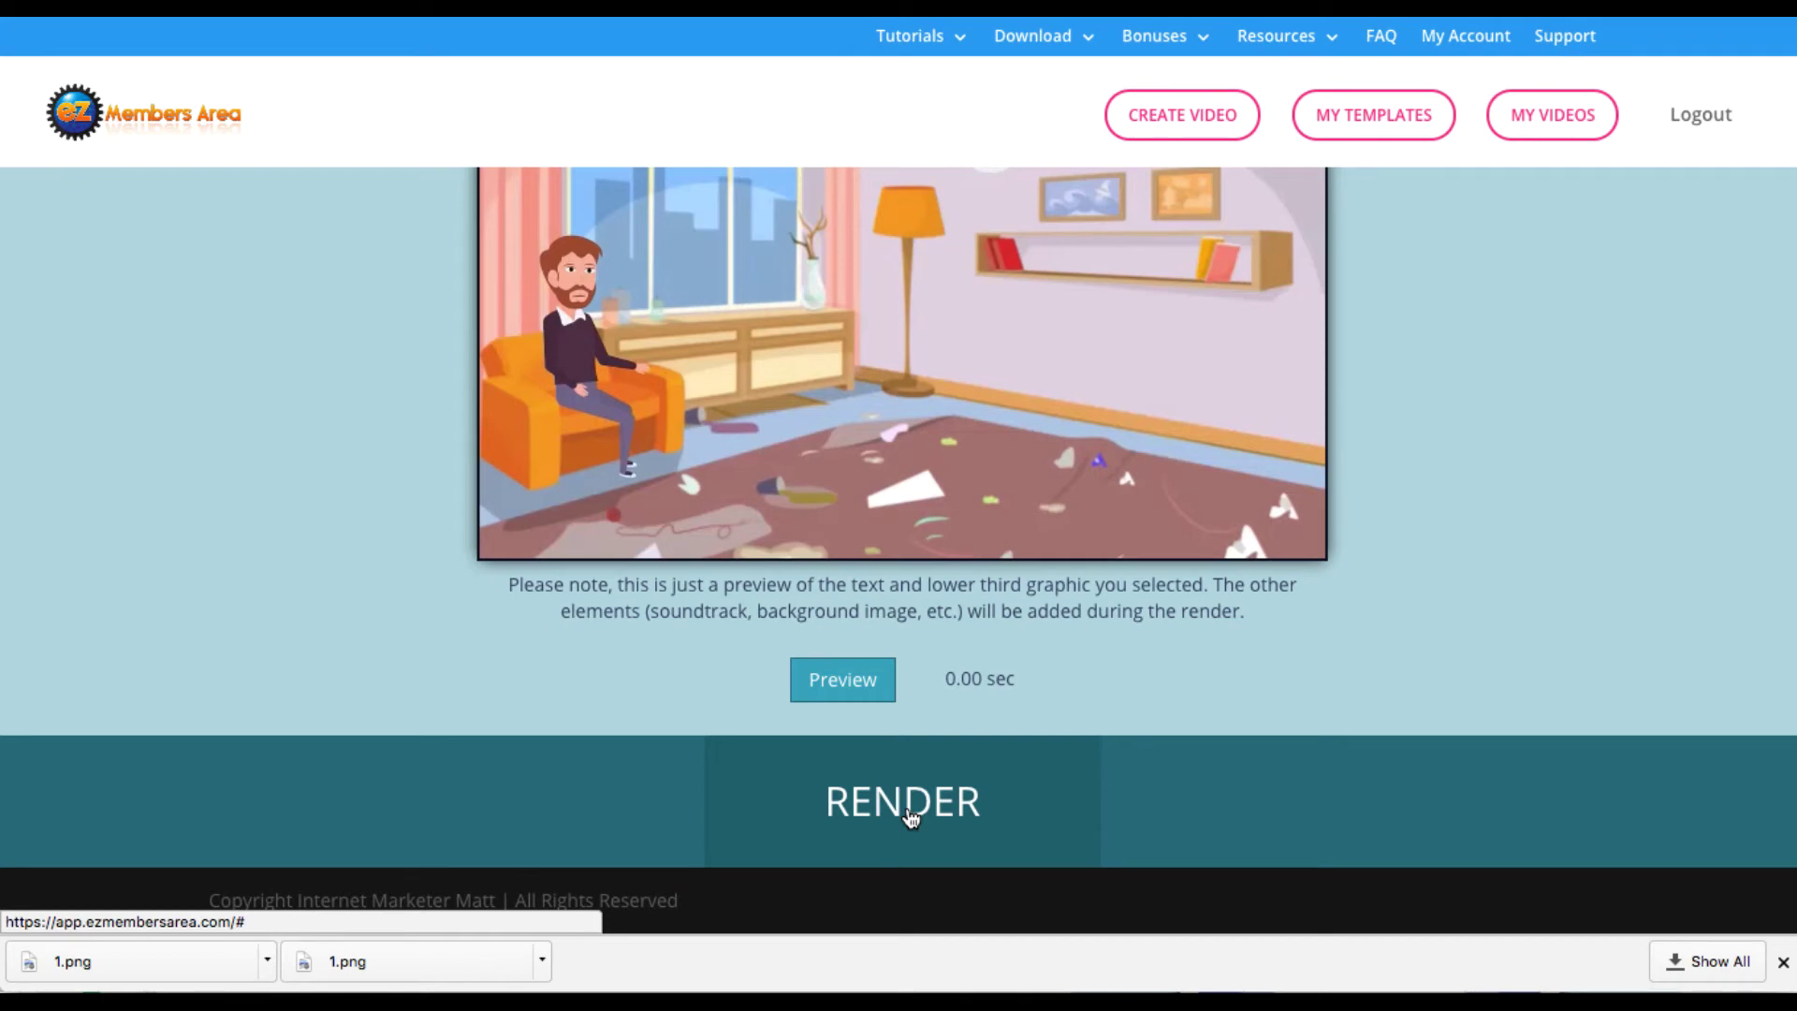
{"action": "scroll", "coordinate": [382, 610], "scroll_direction": "up", "scroll_amount": 4}
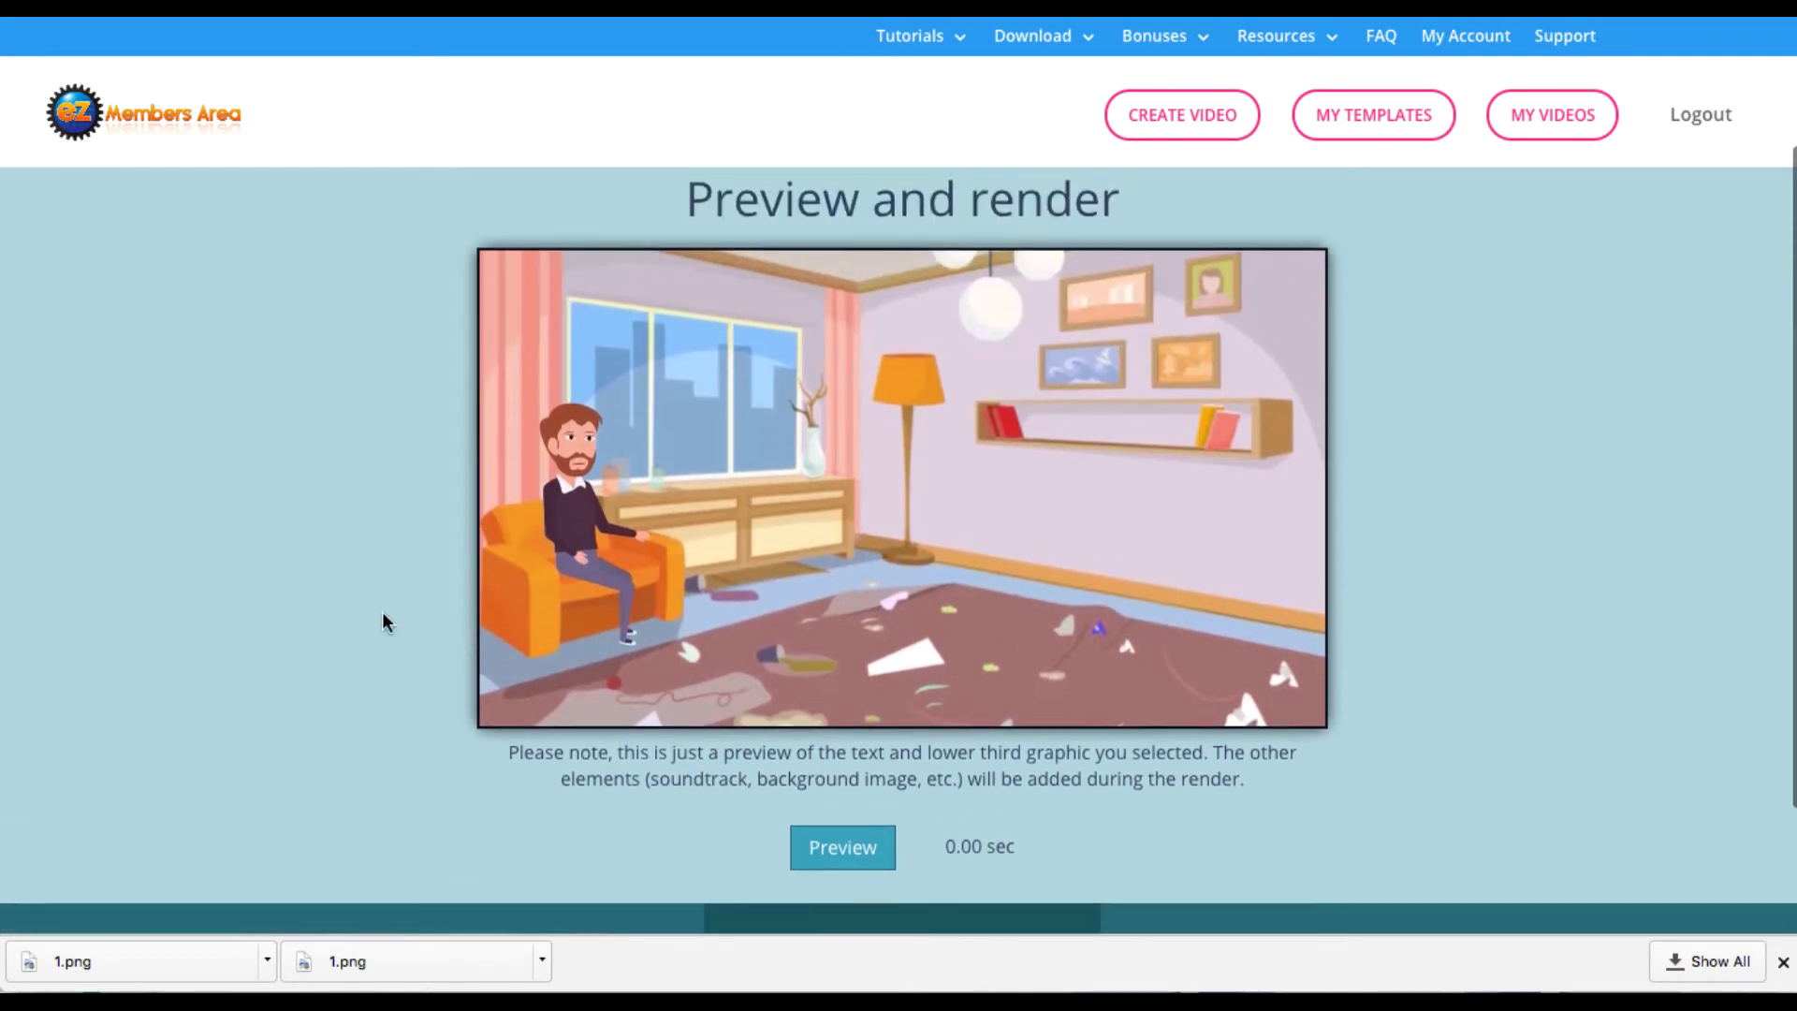
{"action": "scroll", "coordinate": [582, 480], "scroll_direction": "down", "scroll_amount": 1}
{"action": "scroll", "coordinate": [582, 479], "scroll_direction": "up", "scroll_amount": 1}
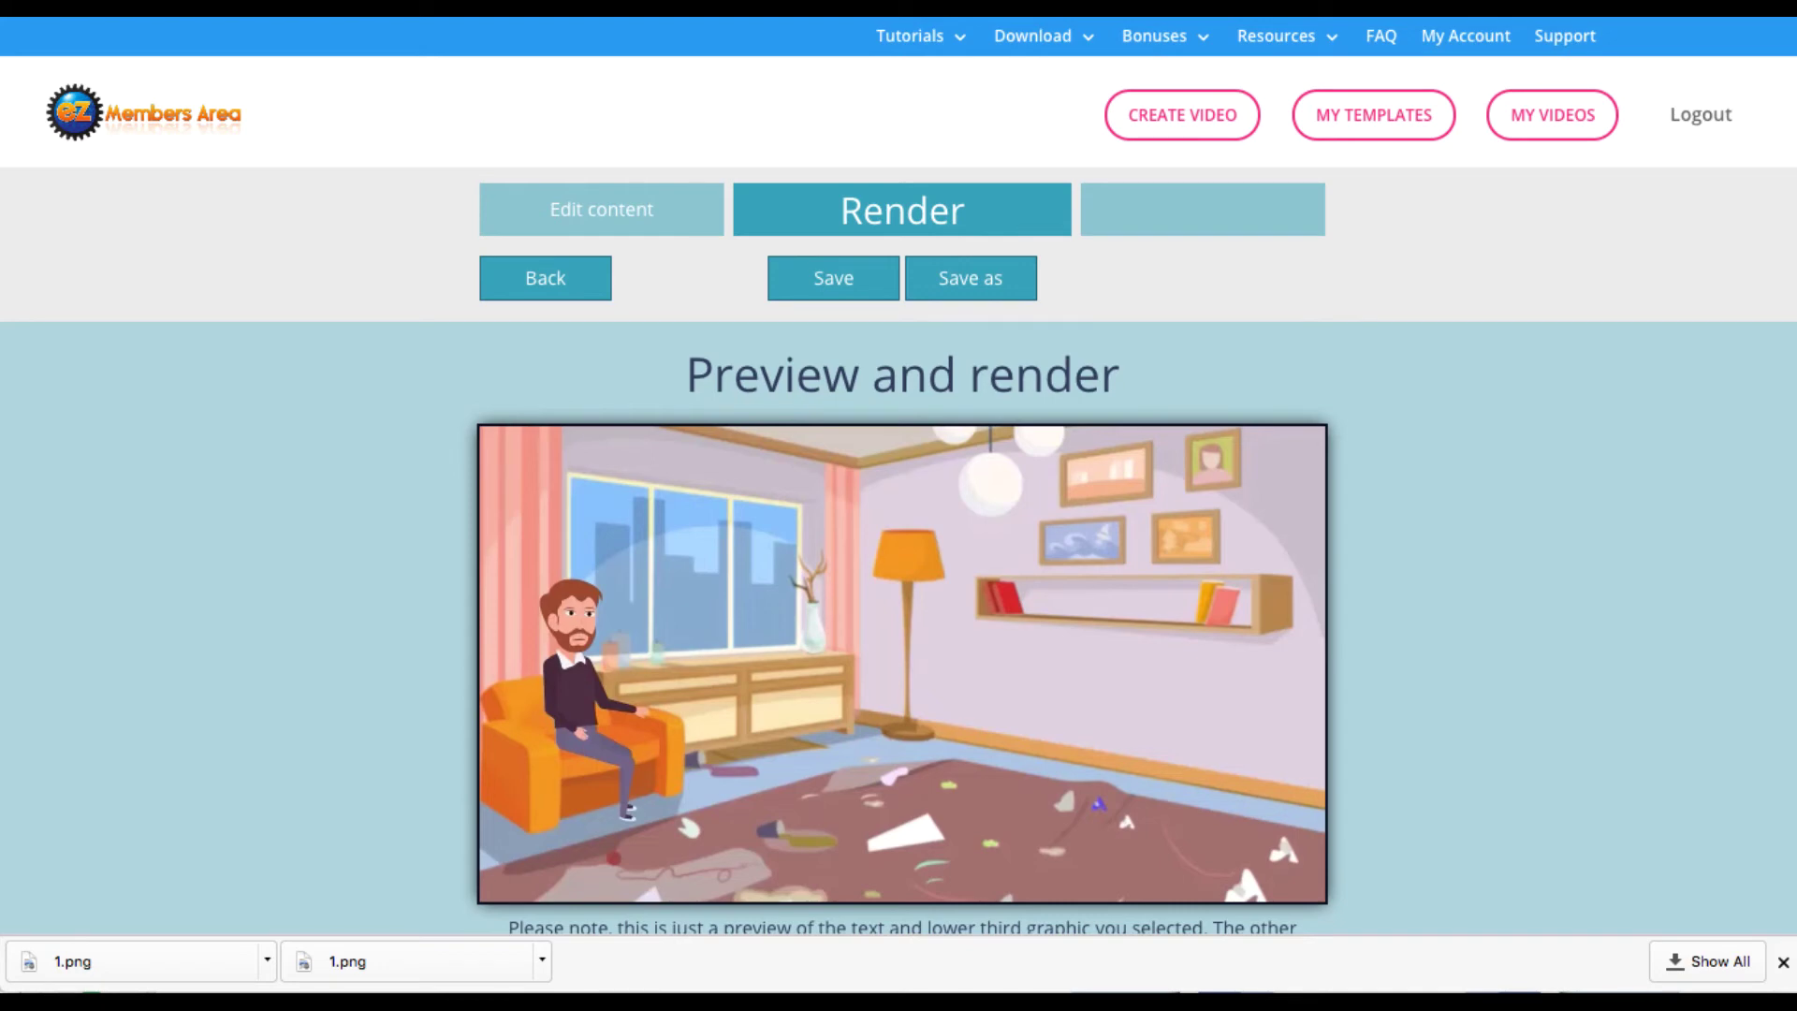
{"action": "scroll", "coordinate": [378, 569], "scroll_direction": "down", "scroll_amount": 1}
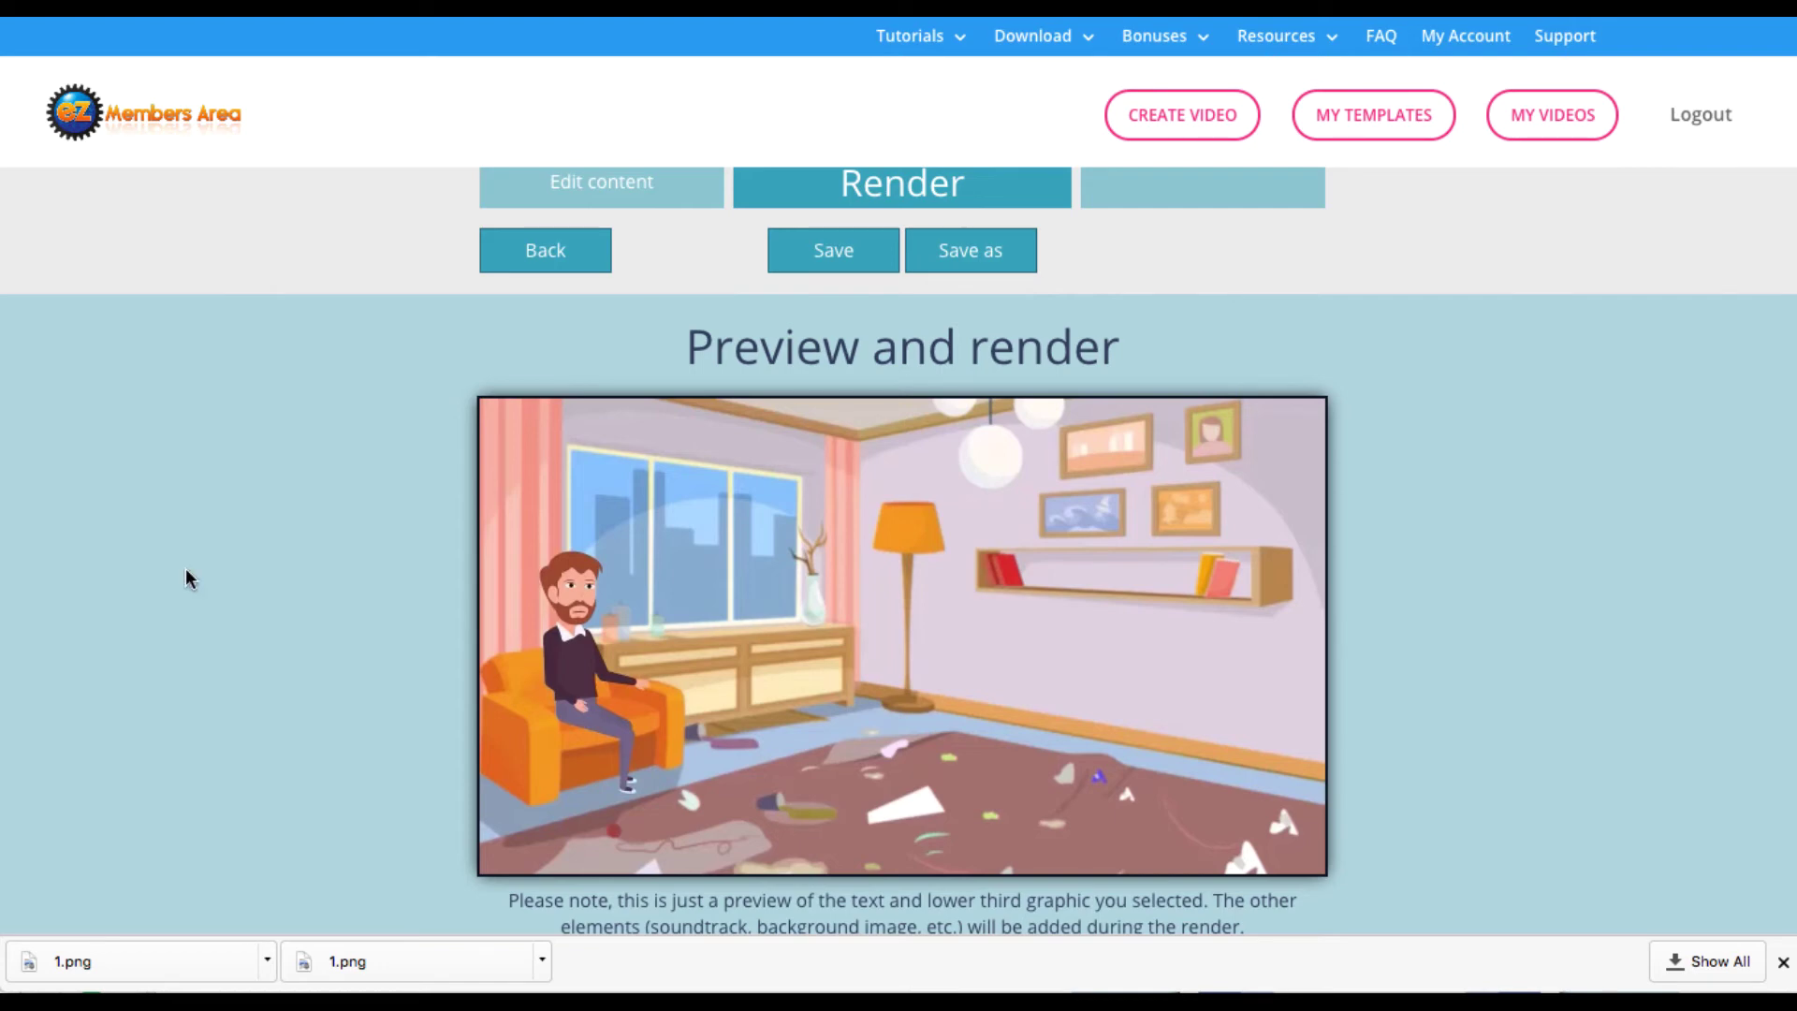
{"action": "scroll", "coordinate": [393, 680], "scroll_direction": "down", "scroll_amount": 1}
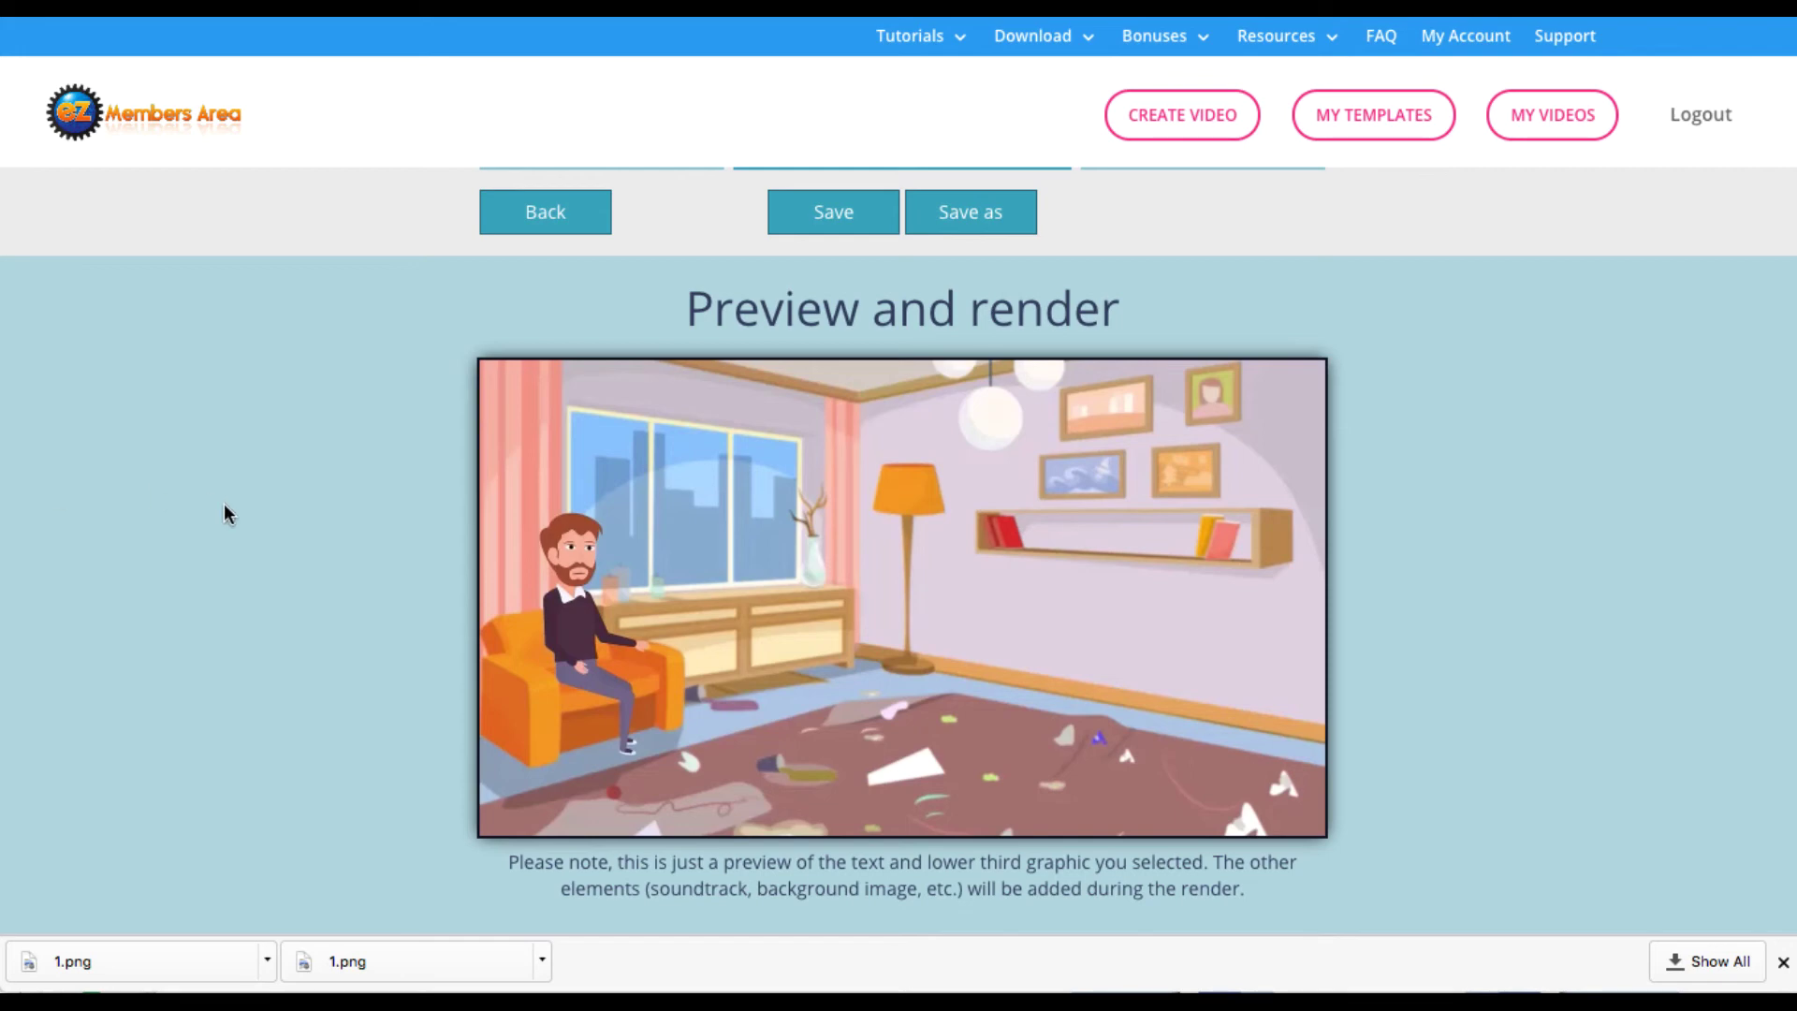
{"action": "scroll", "coordinate": [225, 505], "scroll_direction": "down", "scroll_amount": 1}
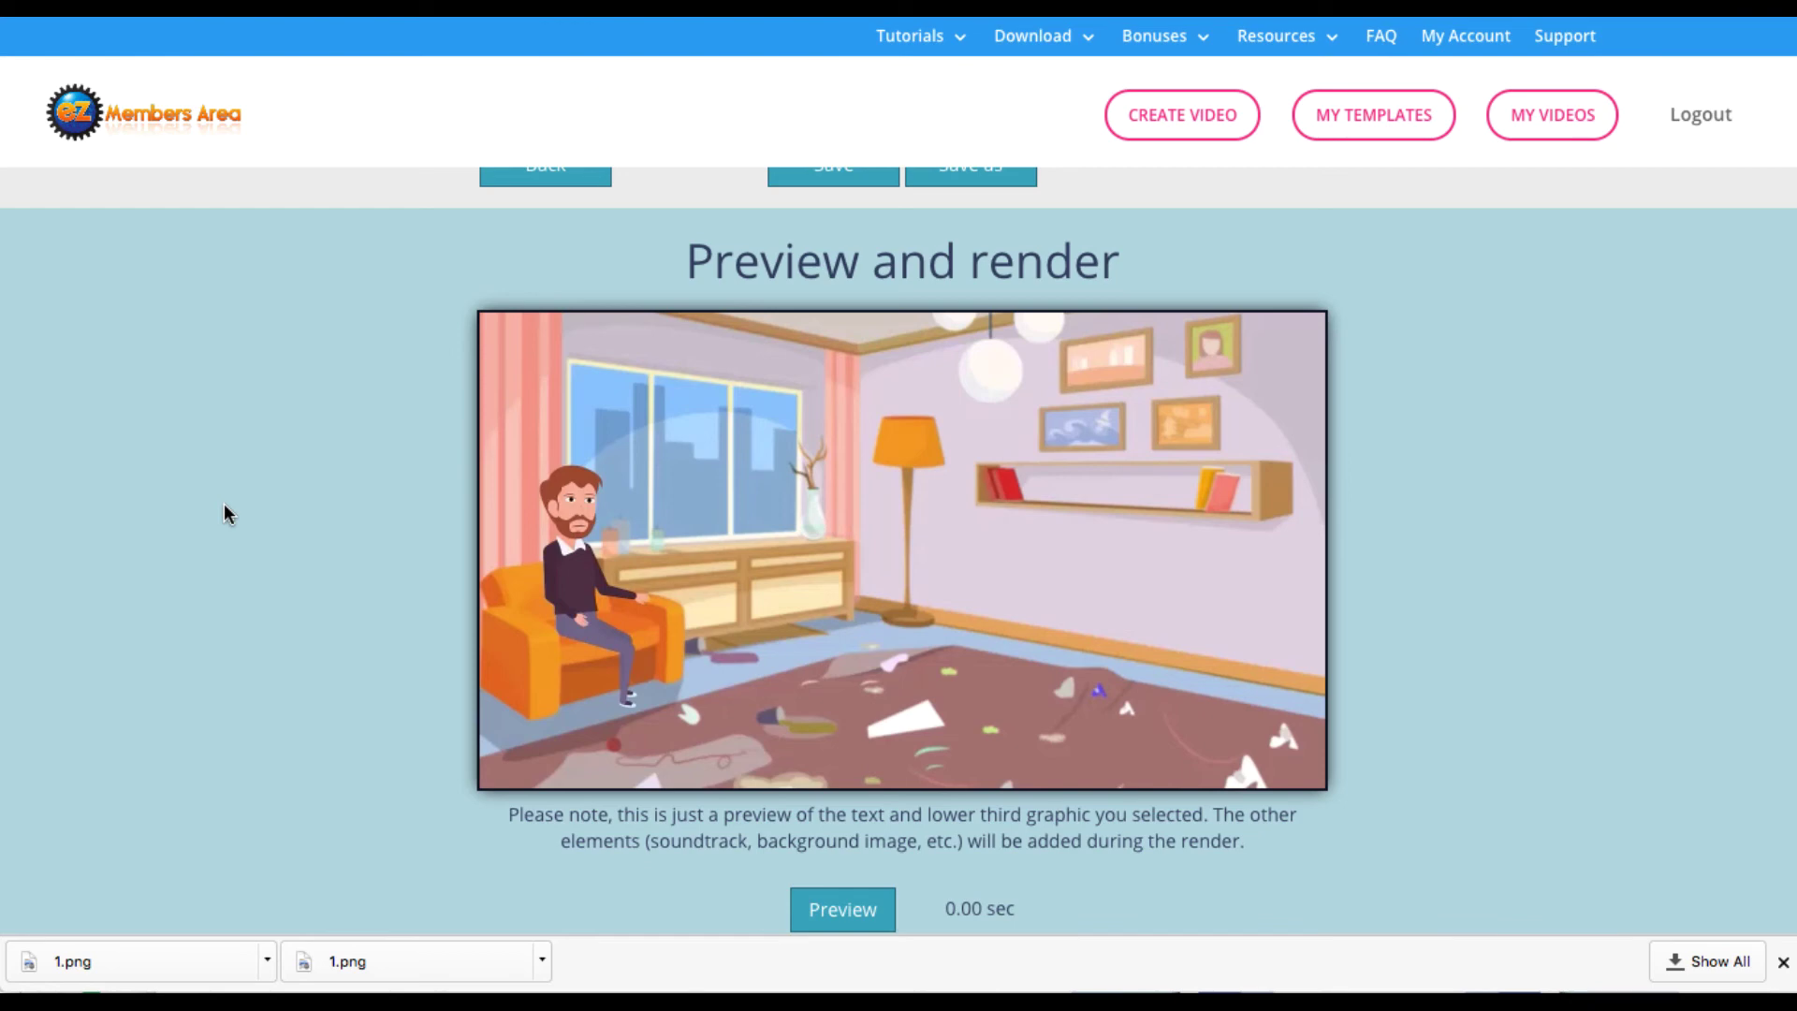
{"action": "scroll", "coordinate": [223, 503], "scroll_direction": "down", "scroll_amount": 3}
{"action": "scroll", "coordinate": [223, 503], "scroll_direction": "up", "scroll_amount": 5}
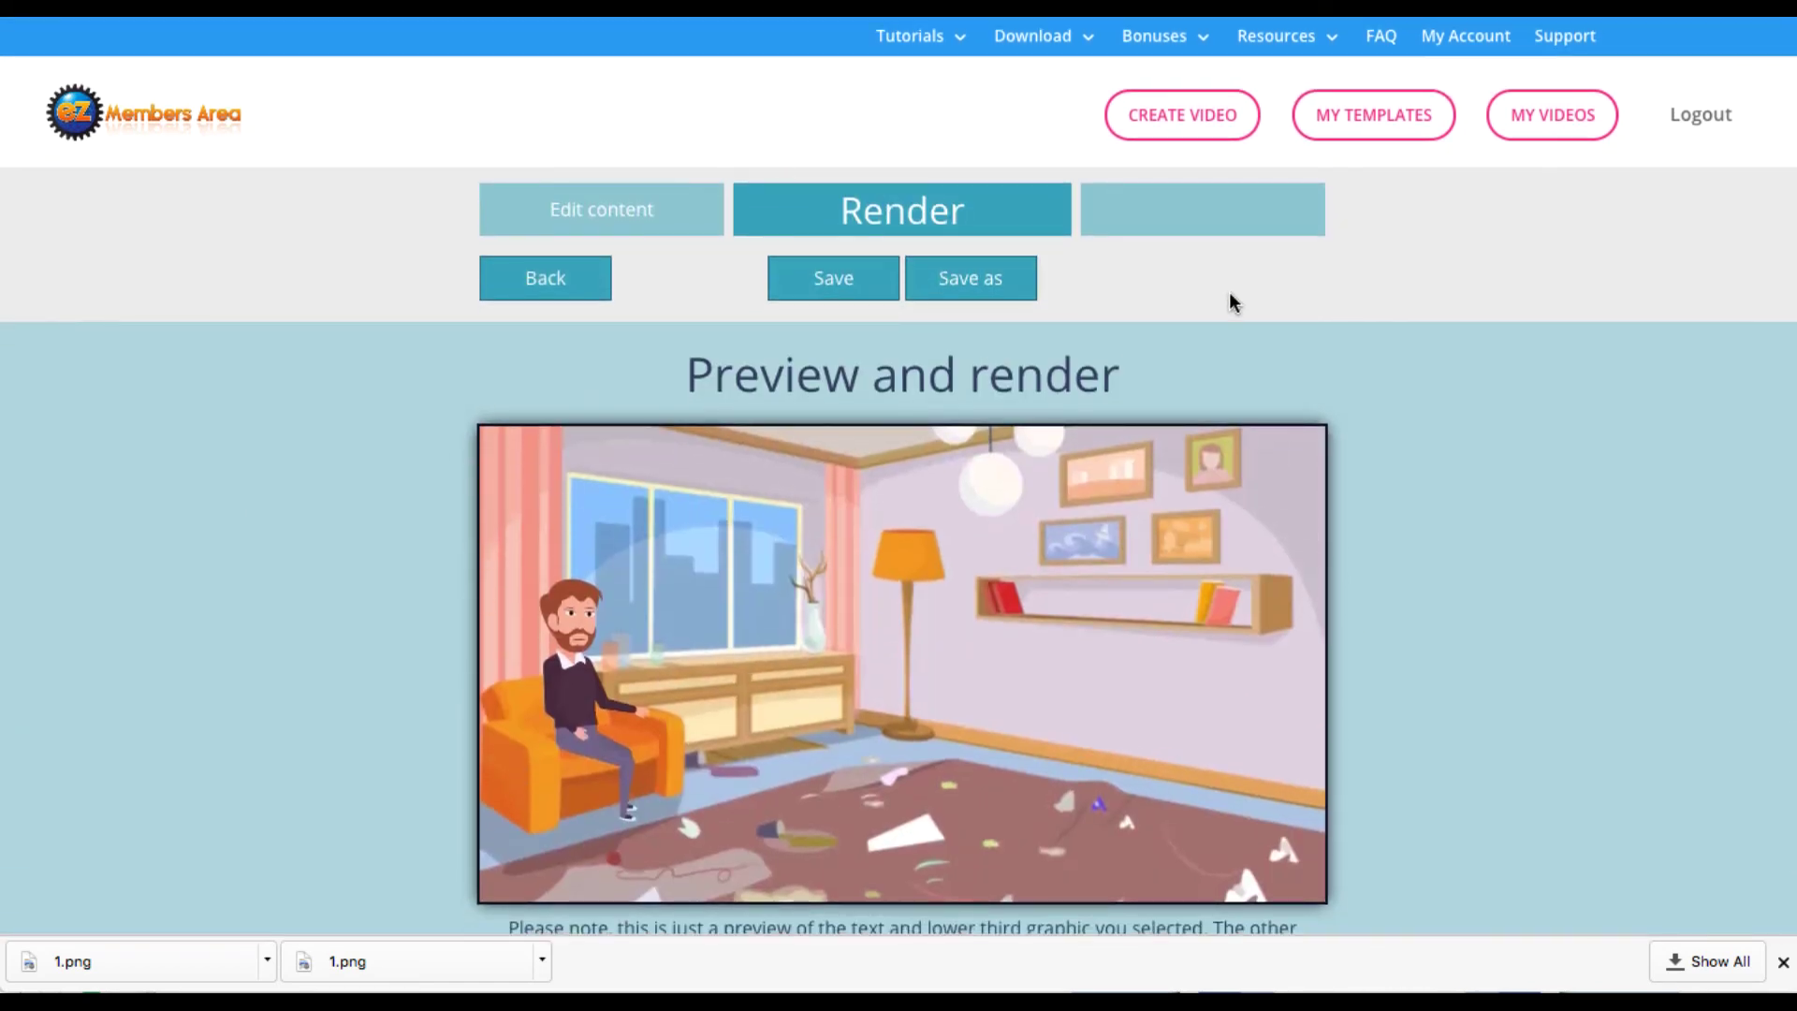
{"action": "scroll", "coordinate": [1231, 297], "scroll_direction": "down", "scroll_amount": 1}
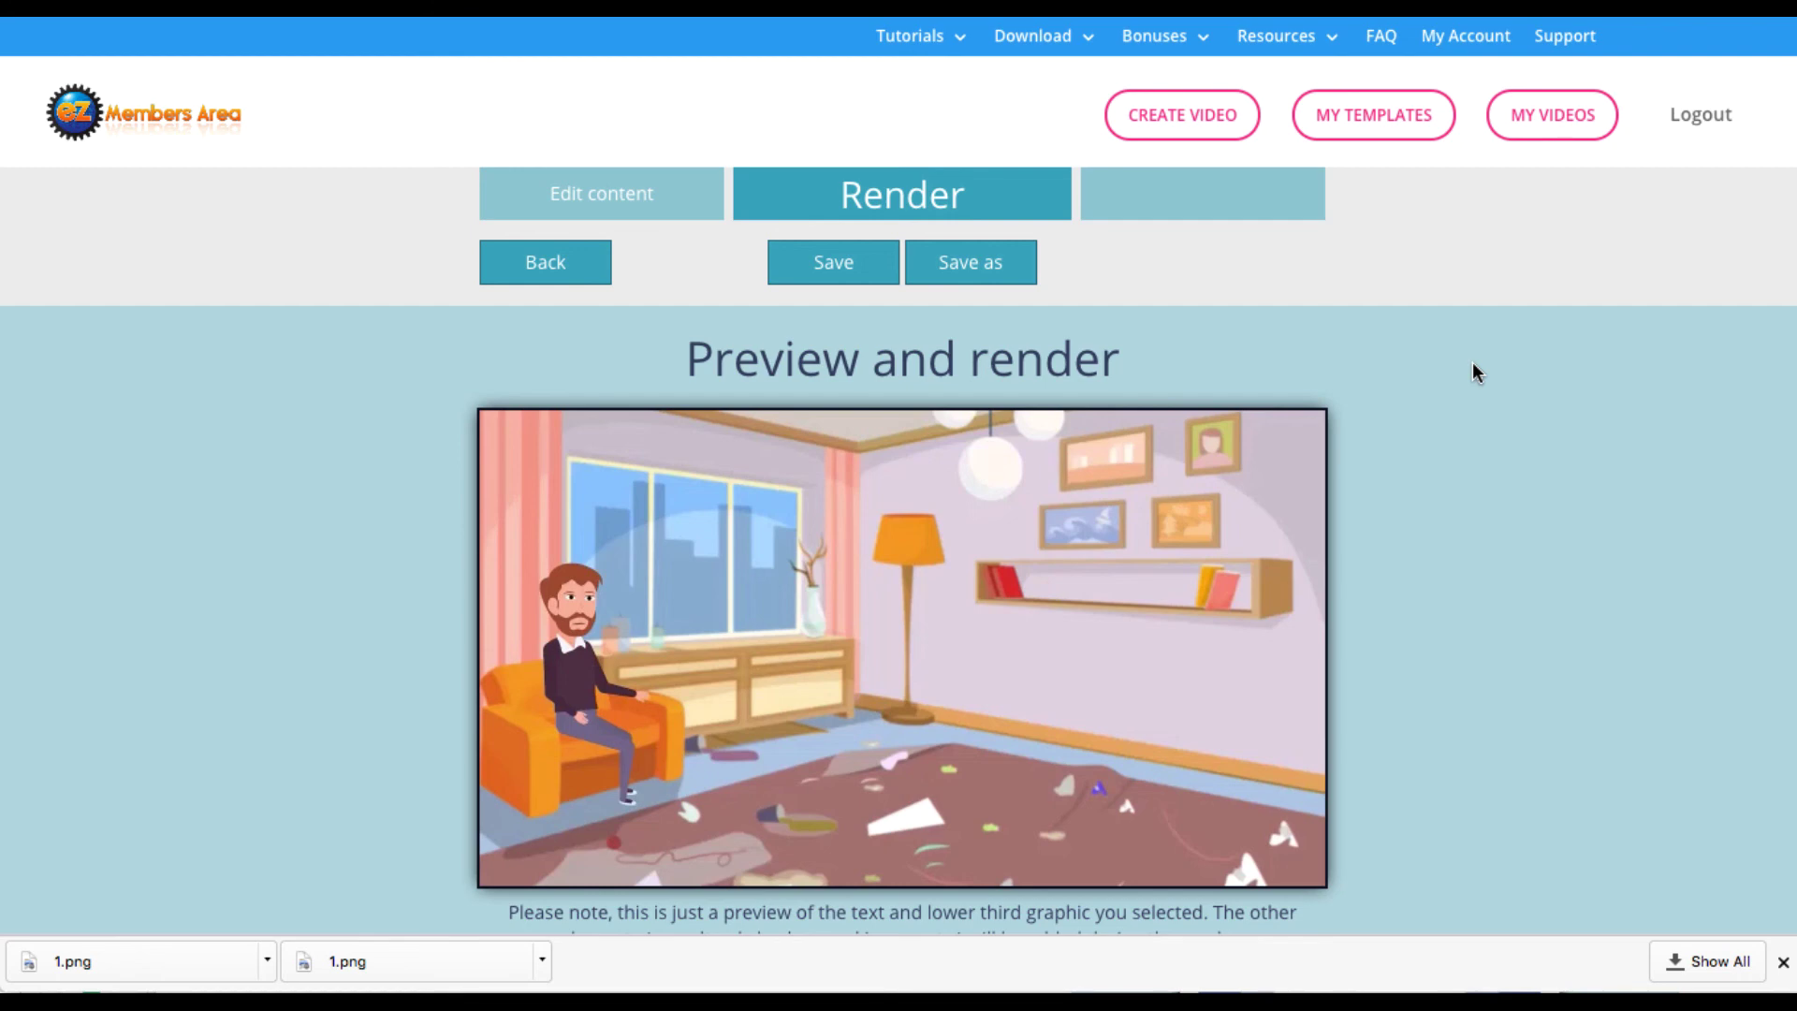
{"action": "scroll", "coordinate": [1472, 363], "scroll_direction": "up", "scroll_amount": 1}
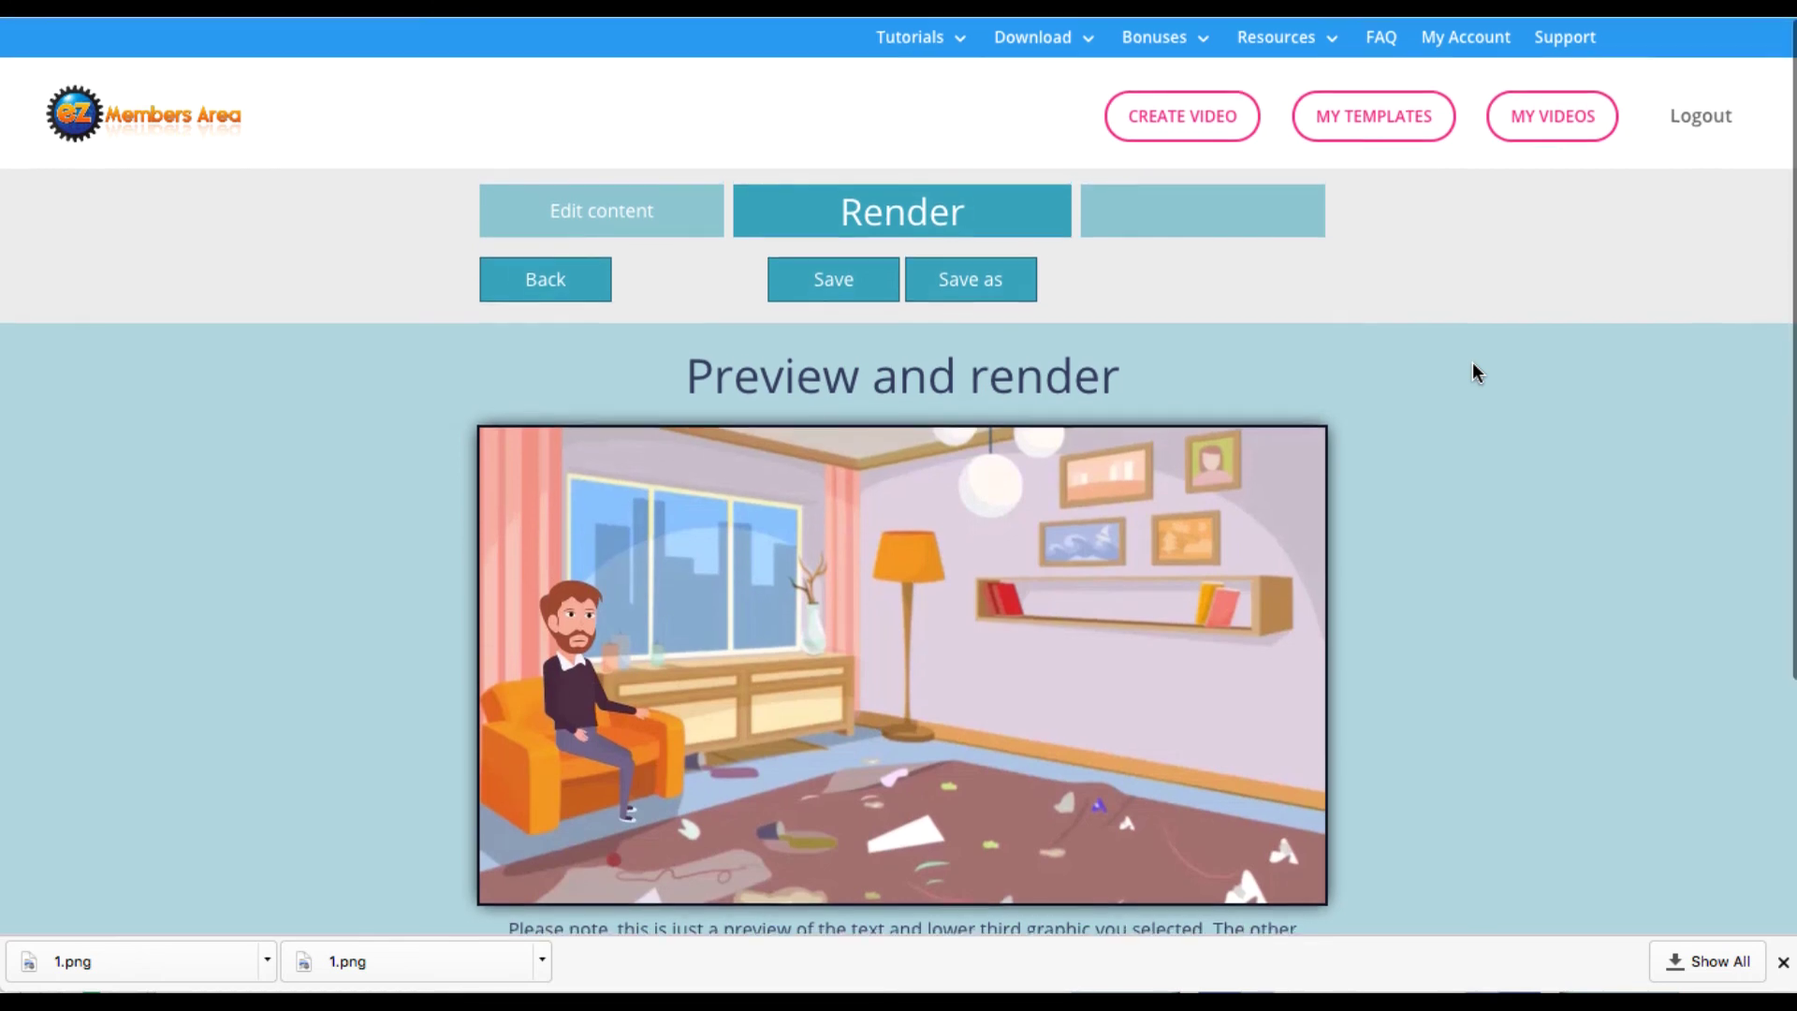